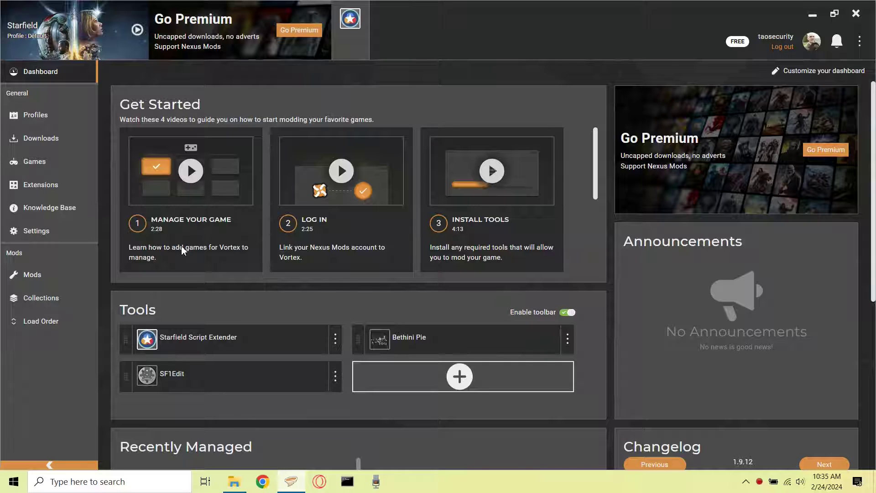
- Clone the Starfield Default profile as "Mod Variant 1" with the description "Running more mods variant 1"
{"action": "left_click", "coordinate": [40, 118]}
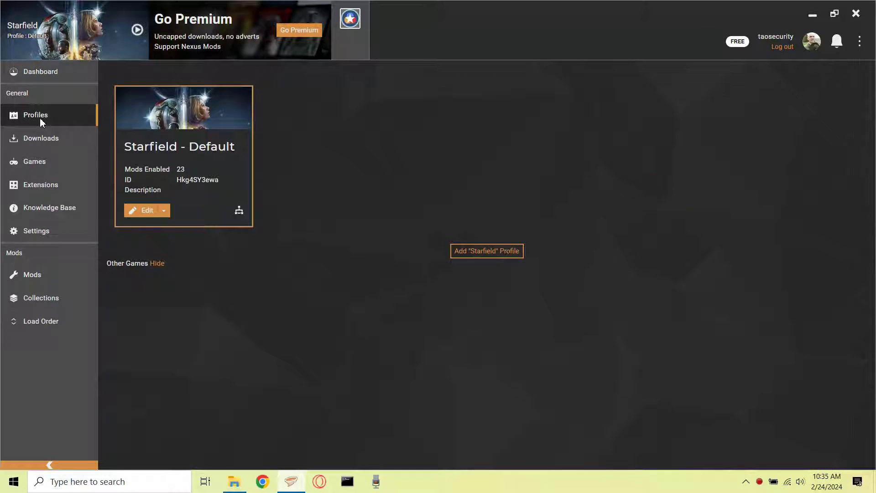
{"action": "left_click", "coordinate": [164, 210]}
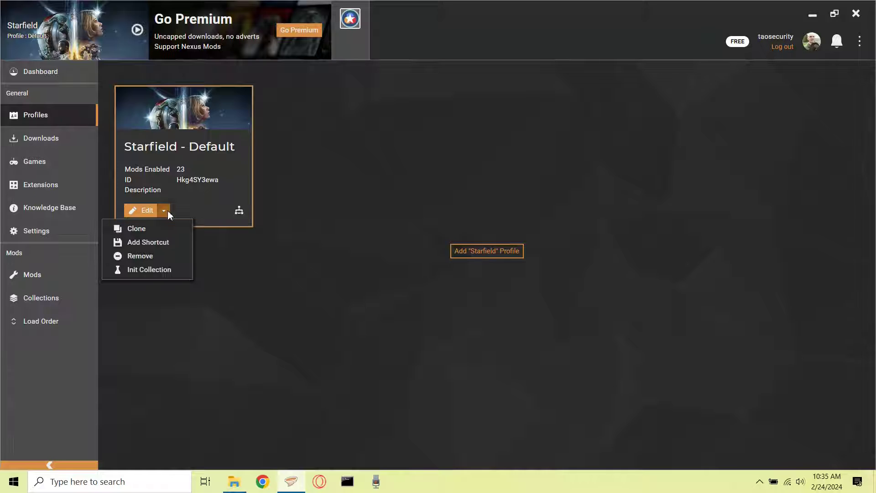
{"action": "left_click", "coordinate": [163, 223]}
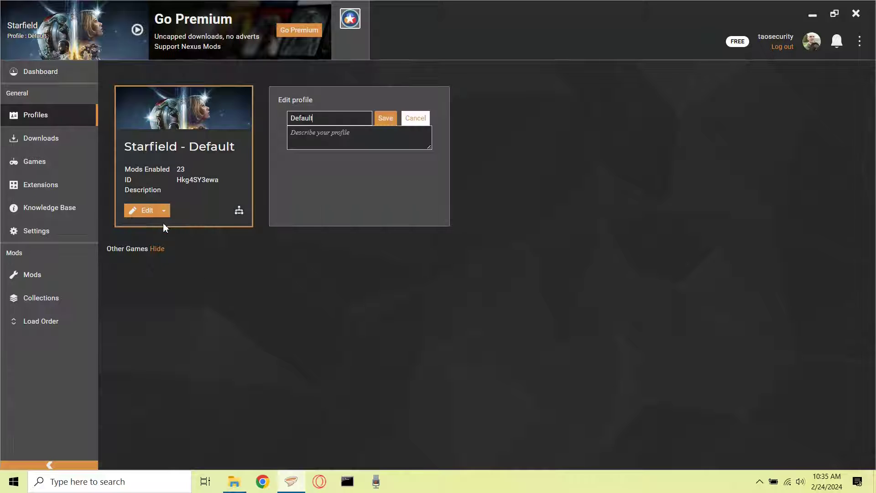
{"action": "double_click", "coordinate": [330, 116]}
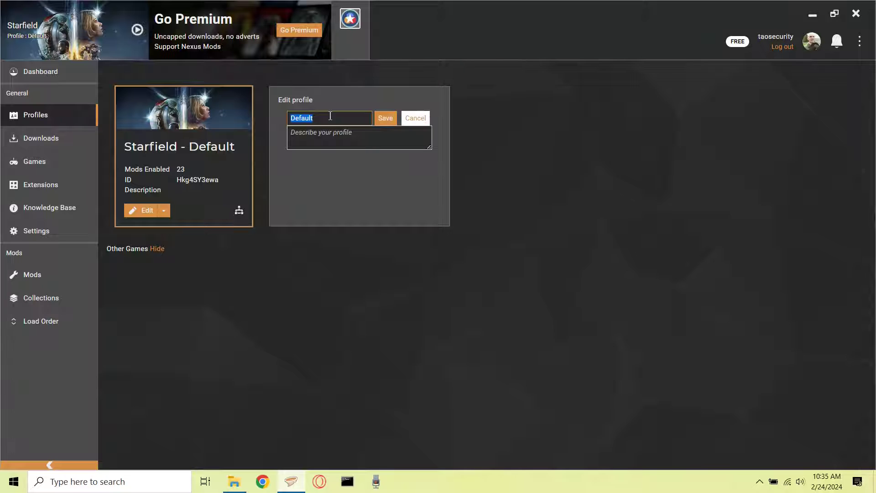
{"action": "type", "text": "Mod Varin"}
{"action": "type", "text": "nt 1"}
{"action": "left_click", "coordinate": [341, 137]}
{"action": "type", "text": "Runn"}
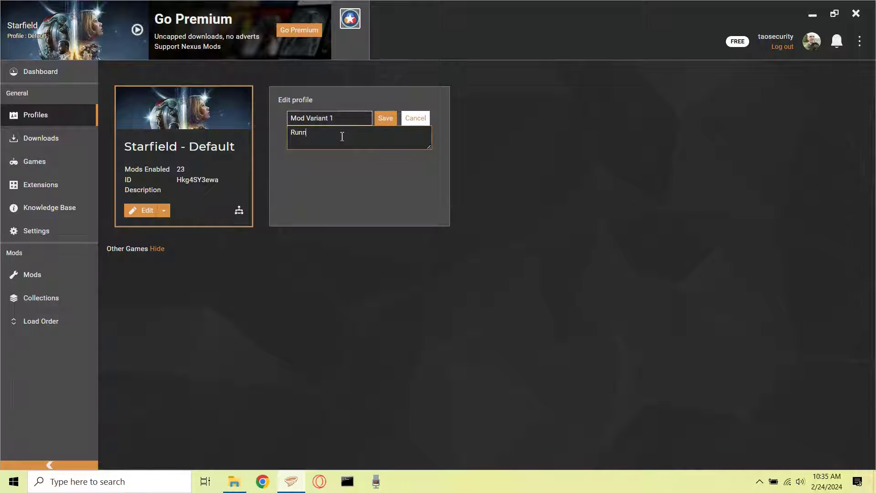
{"action": "type", "text": "ing more mods variant 1"}
{"action": "left_click", "coordinate": [395, 119]}
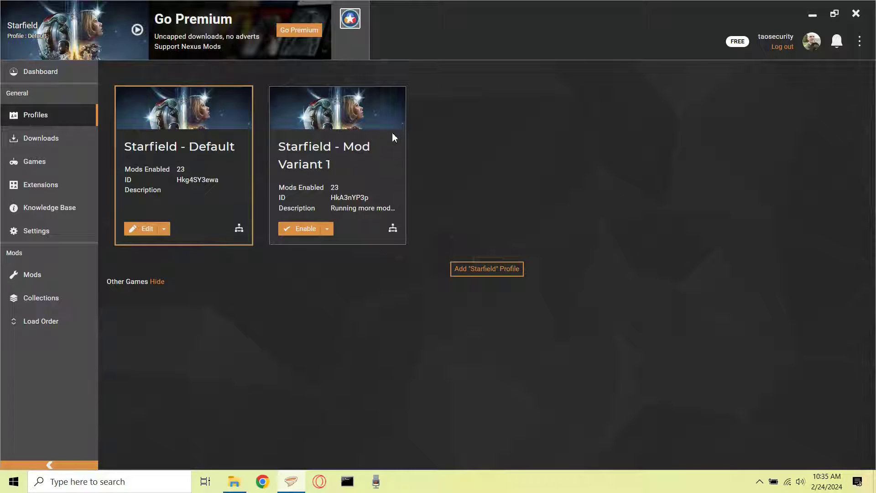
{"action": "left_click", "coordinate": [327, 229]}
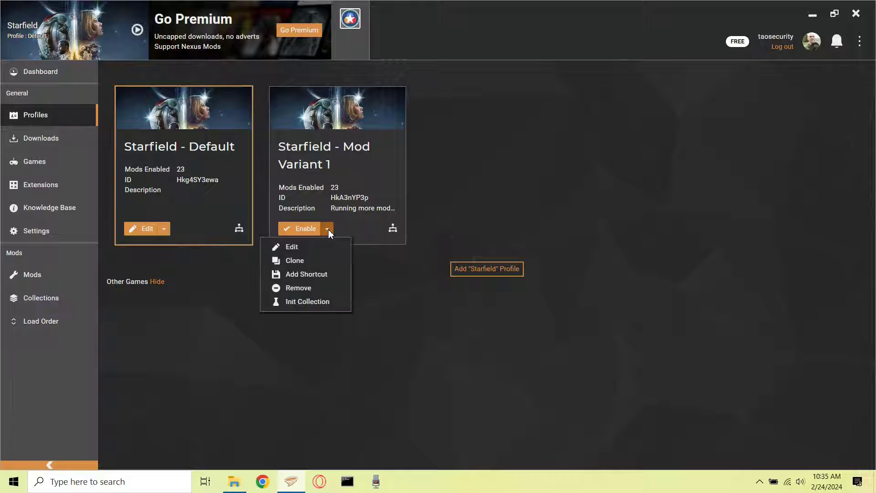
{"action": "left_click", "coordinate": [356, 233]}
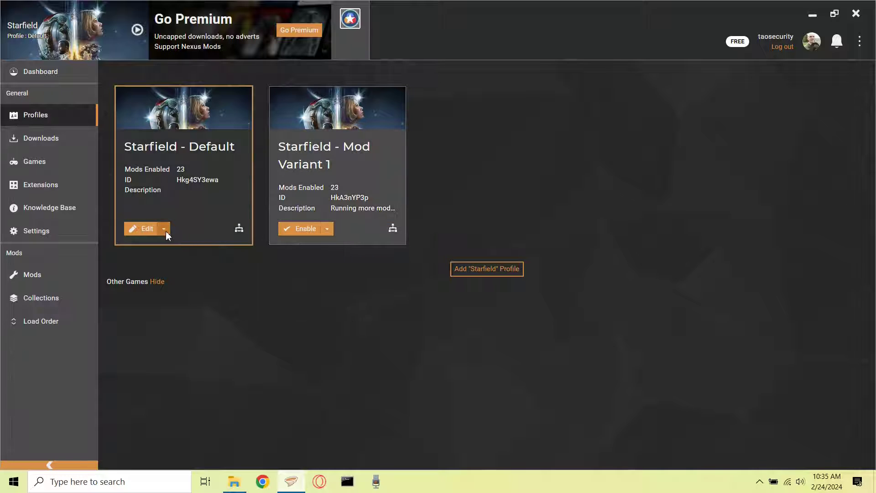
{"action": "left_click", "coordinate": [165, 230]}
{"action": "left_click", "coordinate": [190, 226]}
- Switch to File Explorer and look through the save files in Starfield's Saves folder
{"action": "left_click", "coordinate": [815, 15]}
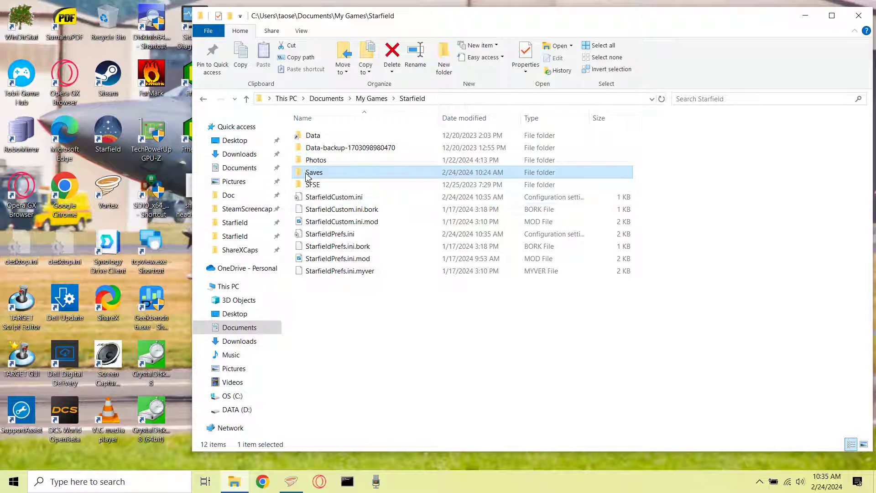
{"action": "double_click", "coordinate": [308, 173]}
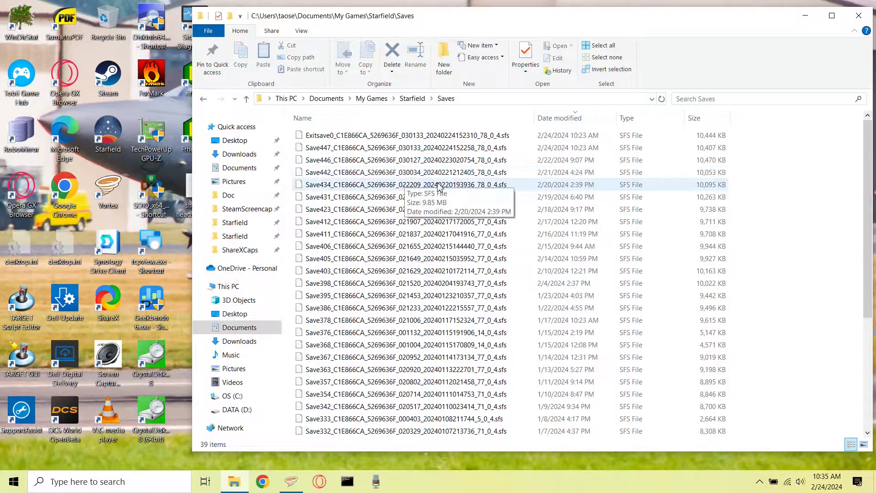
{"action": "scroll", "coordinate": [854, 295], "scroll_direction": "down", "scroll_amount": 5}
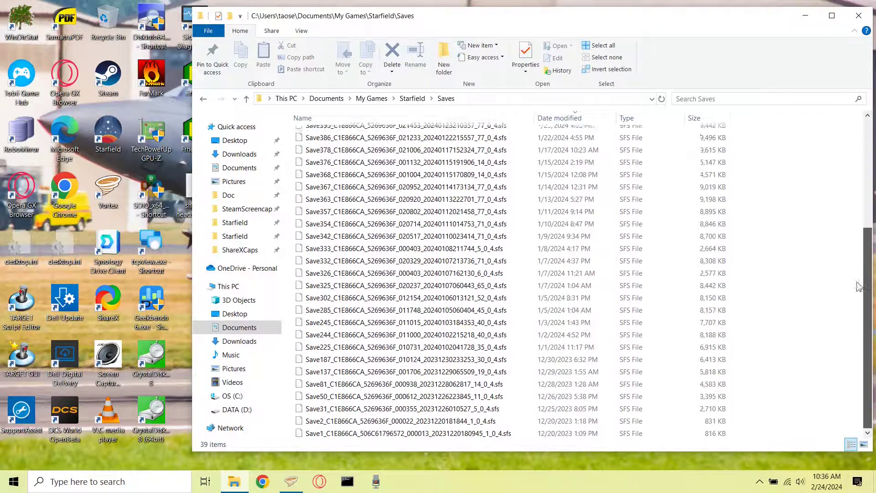
{"action": "scroll", "coordinate": [854, 318], "scroll_direction": "up", "scroll_amount": 5}
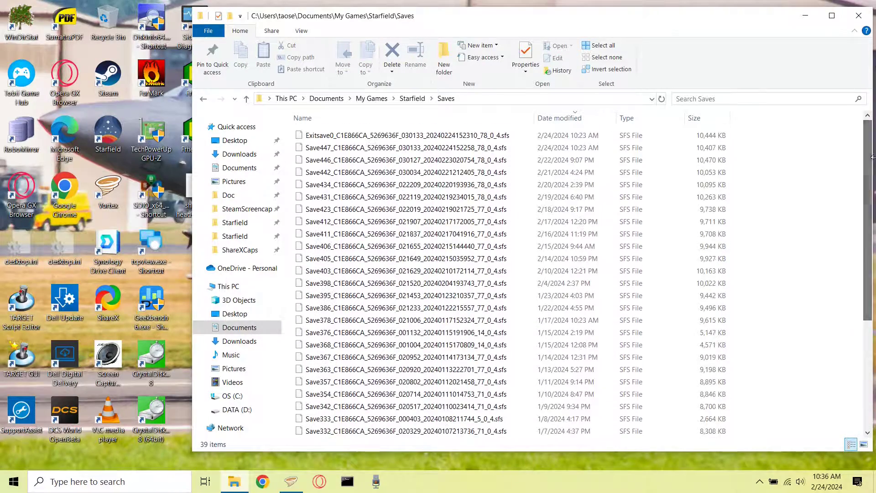
- Return to Vortex and enable the Mod Variant 1 profile
{"action": "left_click", "coordinate": [290, 481]}
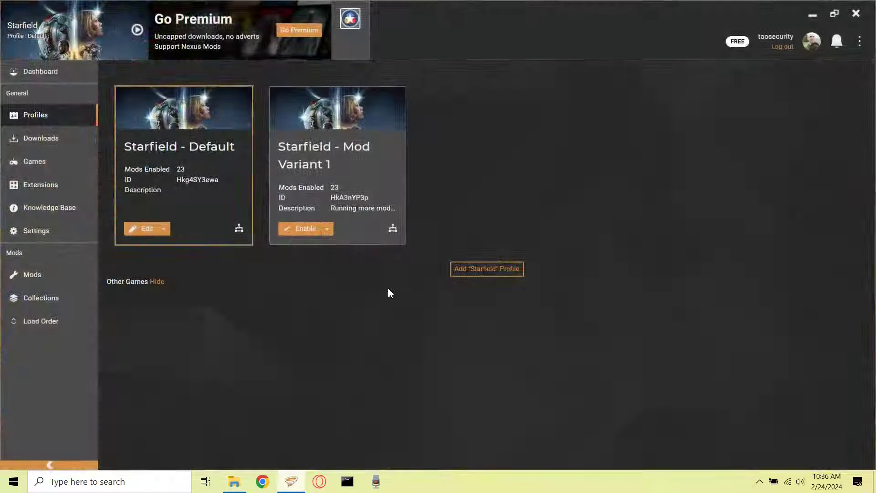
{"action": "left_click", "coordinate": [300, 229]}
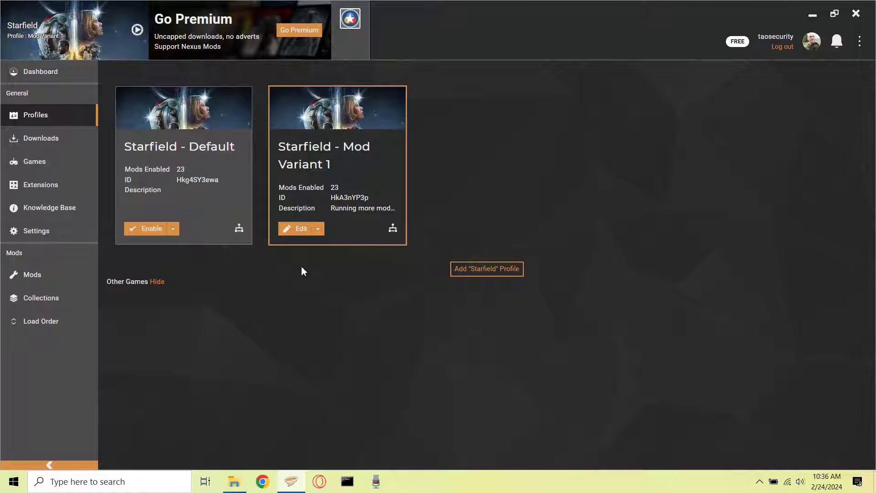
{"action": "left_click", "coordinate": [319, 229]}
{"action": "left_click", "coordinate": [339, 229]}
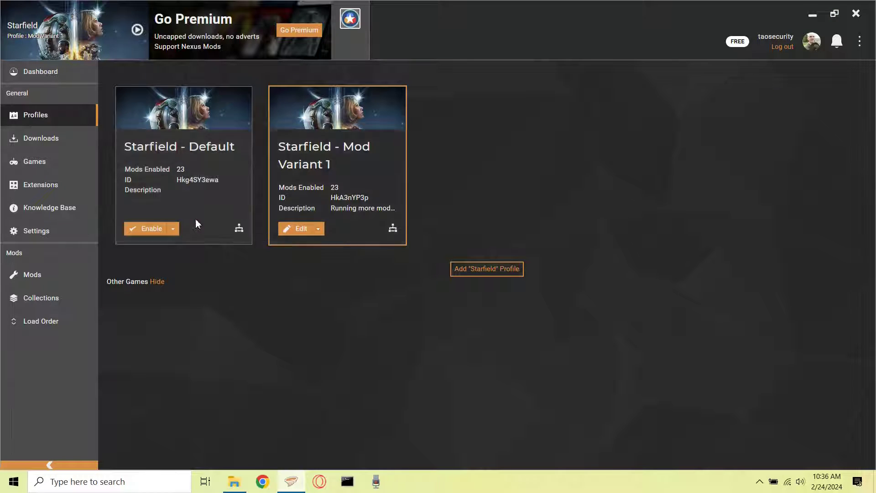
{"action": "left_click", "coordinate": [173, 229]}
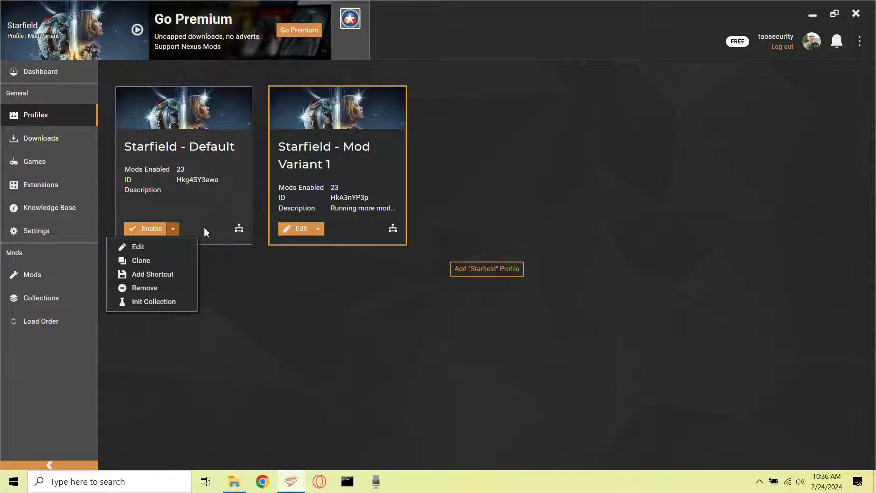
{"action": "left_click", "coordinate": [173, 228]}
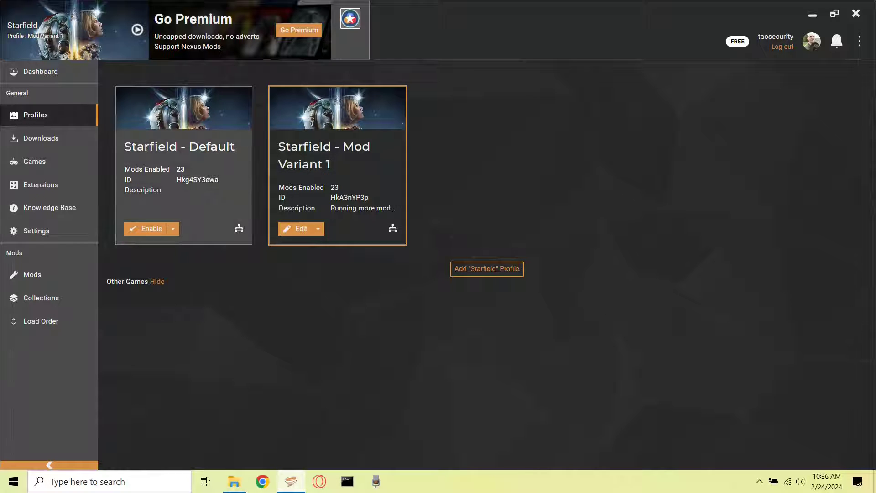
- Switch to File Explorer and reopen Starfield's Saves folder to compare the save files after the profile change
{"action": "left_click", "coordinate": [813, 17]}
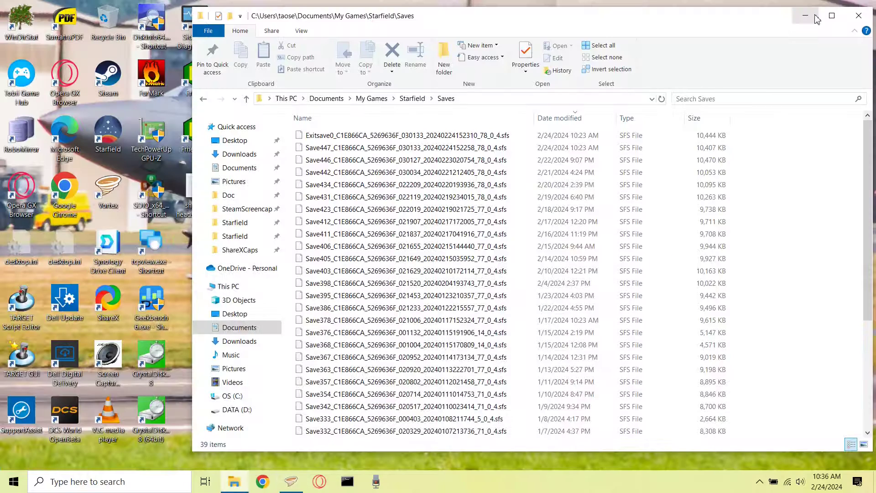
{"action": "left_click", "coordinate": [412, 99]}
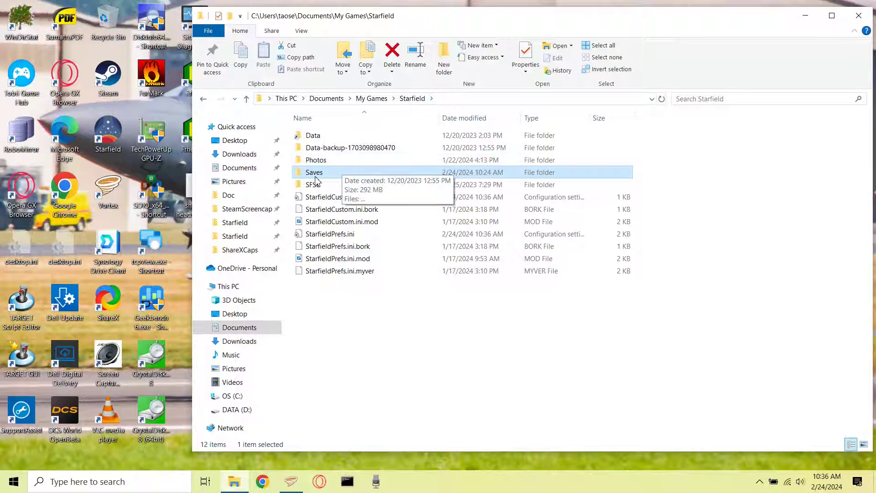
{"action": "double_click", "coordinate": [314, 175]}
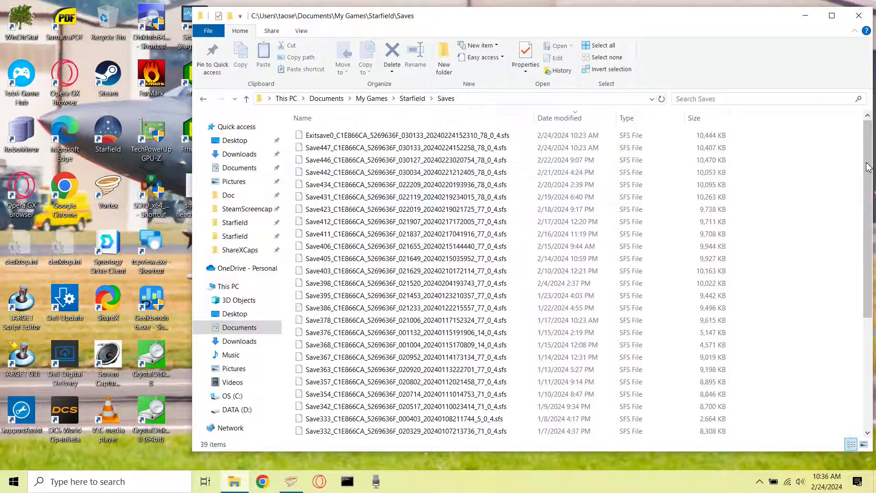
{"action": "left_click_drag", "start_coordinate": [868, 166], "coordinate": [861, 102]}
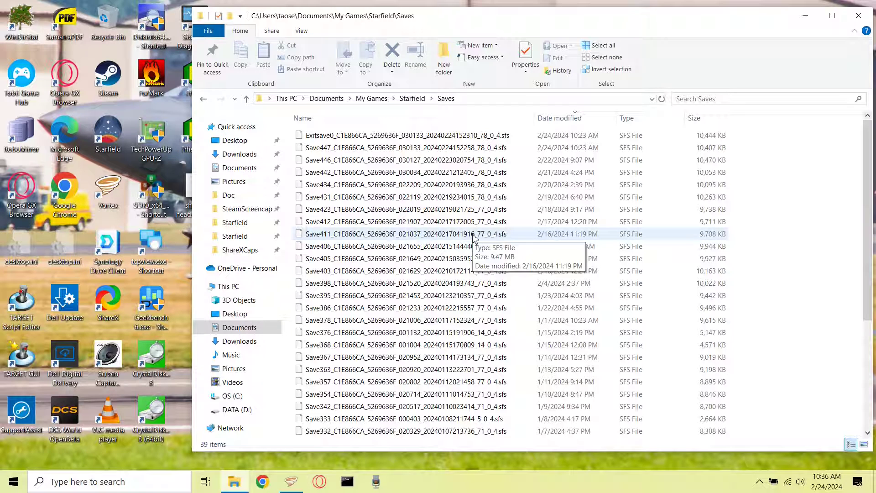
- Launch Starfield from Vortex with the Mod Variant 1 profile and load the Vega II-c save from 2/24/24, 10:23:01 AM
{"action": "left_click", "coordinate": [290, 481]}
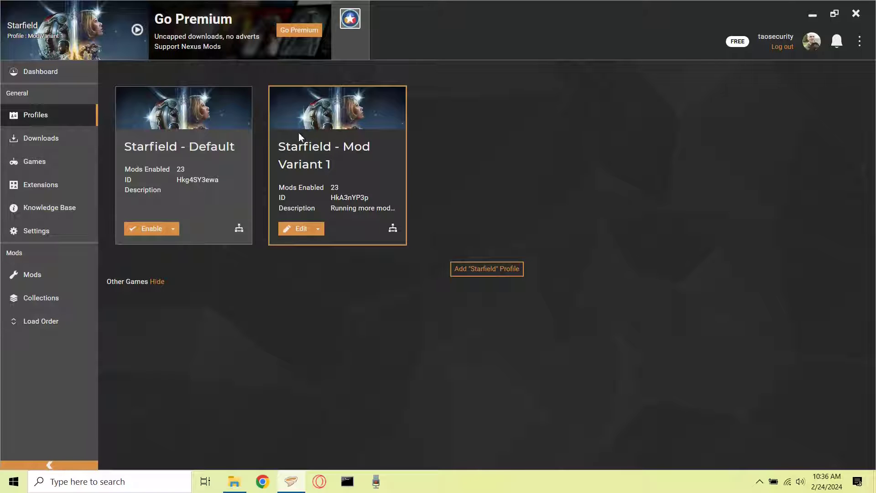
{"action": "left_click", "coordinate": [138, 31]}
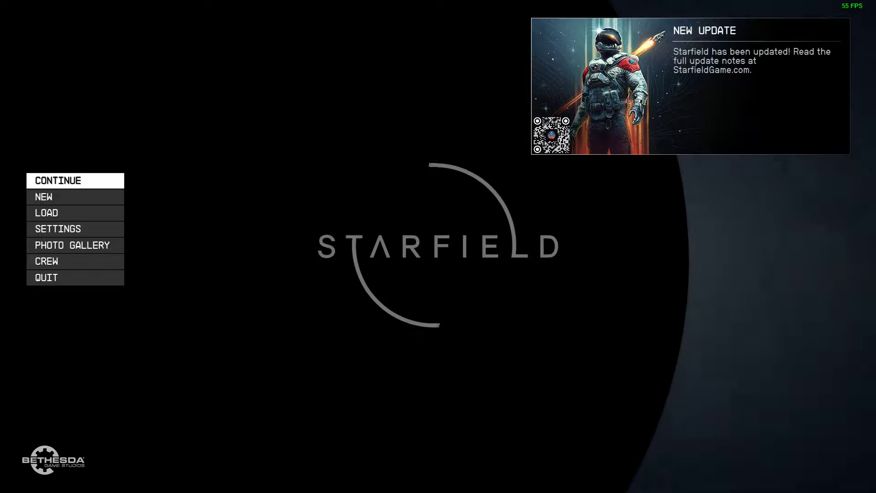
{"action": "key", "text": "Down"}
{"action": "key", "text": "Down"}
{"action": "key", "text": "Return"}
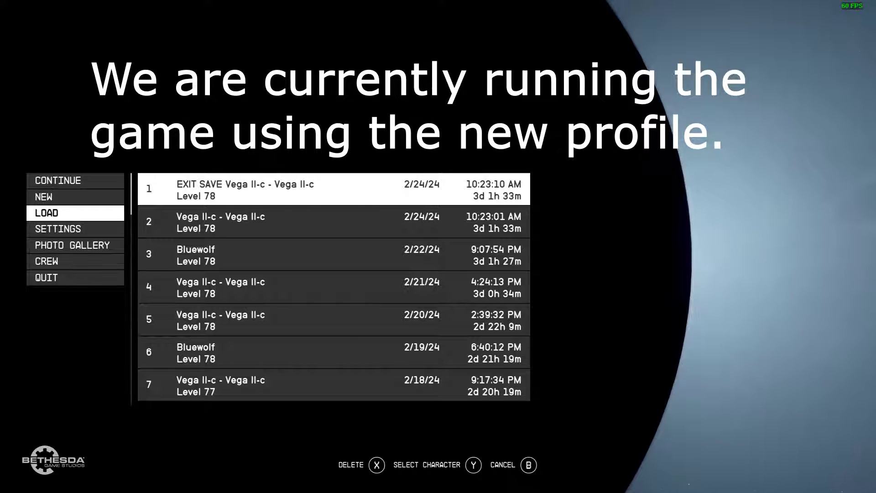
{"action": "key", "text": "Down"}
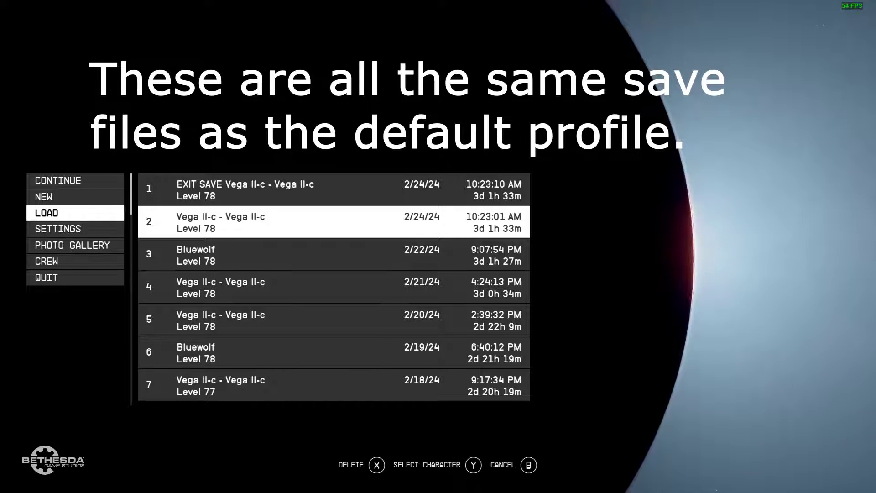
{"action": "key", "text": "y"}
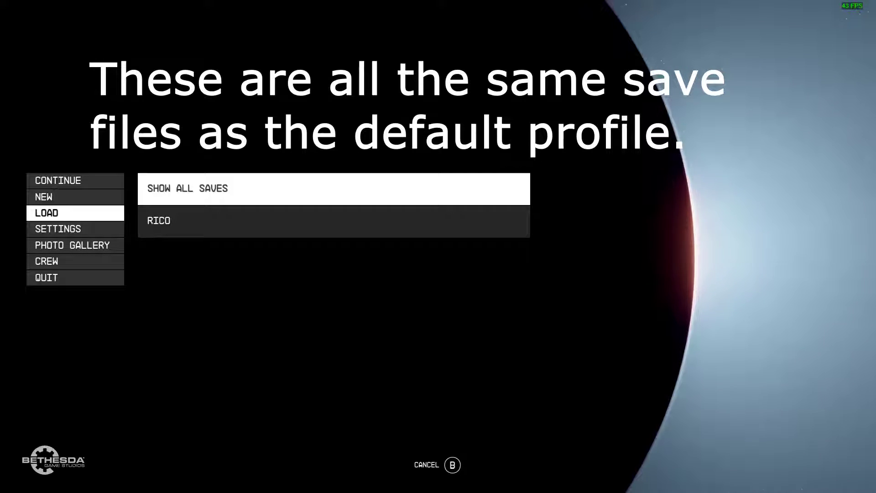
{"action": "key", "text": "Return"}
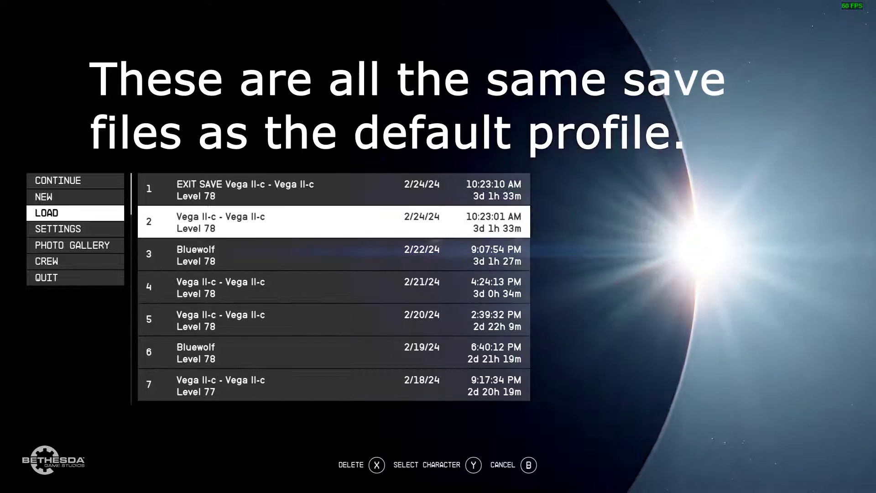
{"action": "key", "text": "Return"}
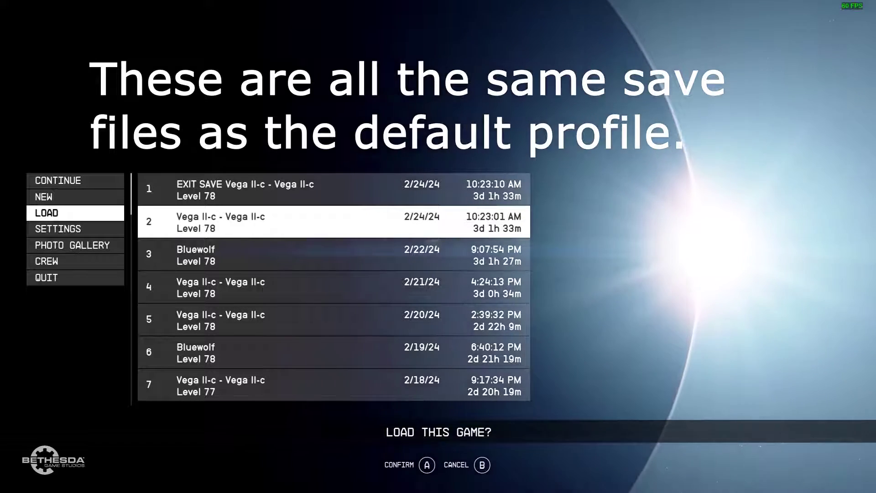
{"action": "key", "text": "Return"}
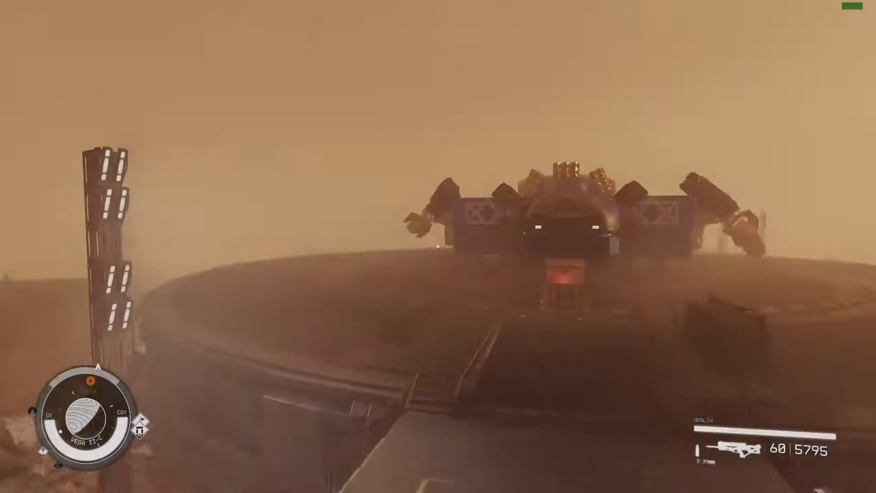
- Walk the character aboard the landed ship and save the game
{"action": "key", "text": "w"}
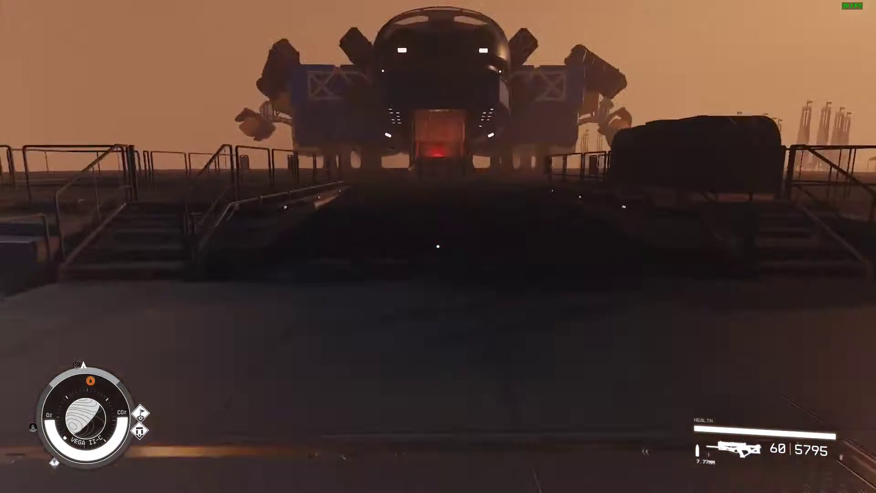
{"action": "key", "text": "w"}
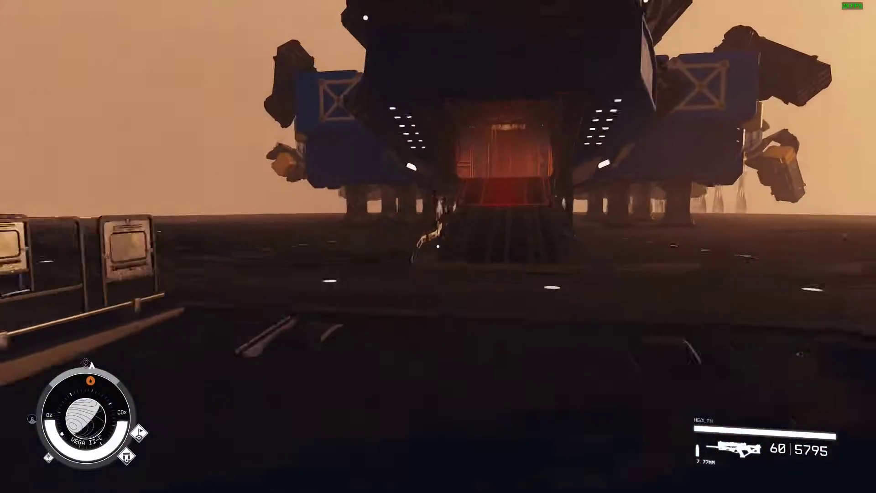
{"action": "key", "text": "w"}
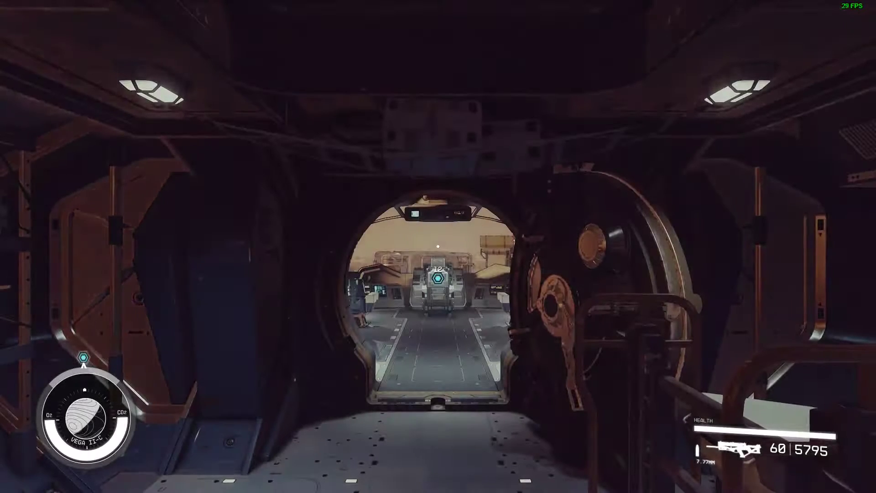
{"action": "key", "text": "Escape"}
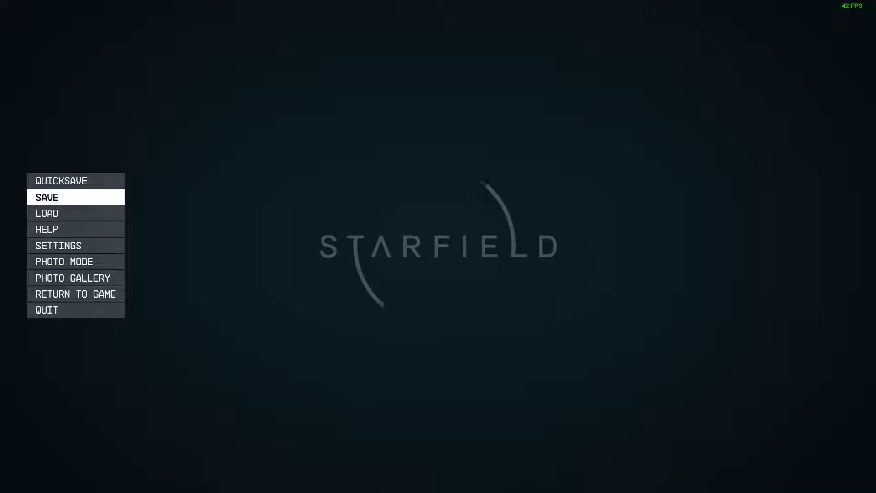
{"action": "key", "text": "Return"}
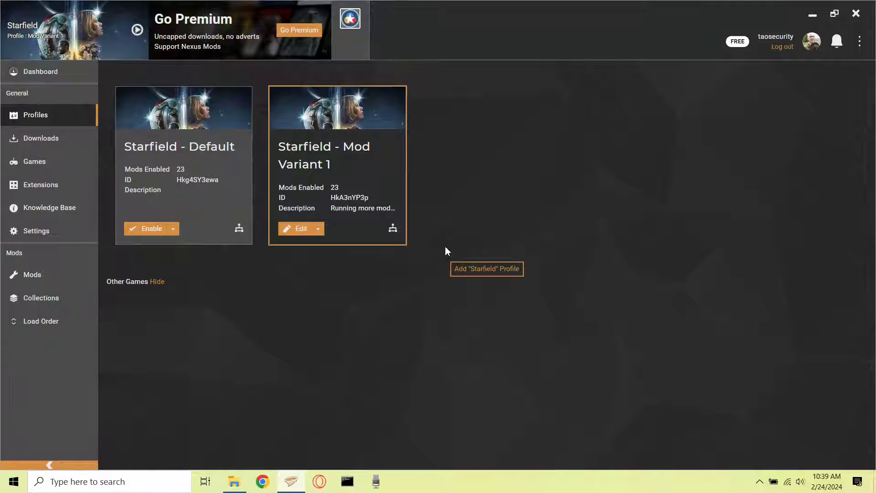
- Switch to File Explorer and check Starfield's Saves folder for save files written under the new profile
{"action": "left_click", "coordinate": [234, 481]}
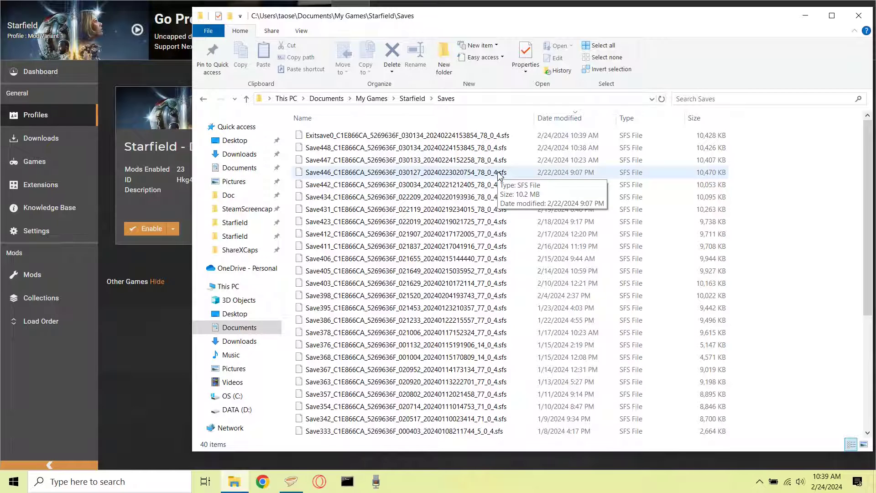
- Go up to the parent Starfield folder and open the properties of its Saves folder
{"action": "left_click", "coordinate": [412, 98]}
{"action": "right_click", "coordinate": [316, 171]}
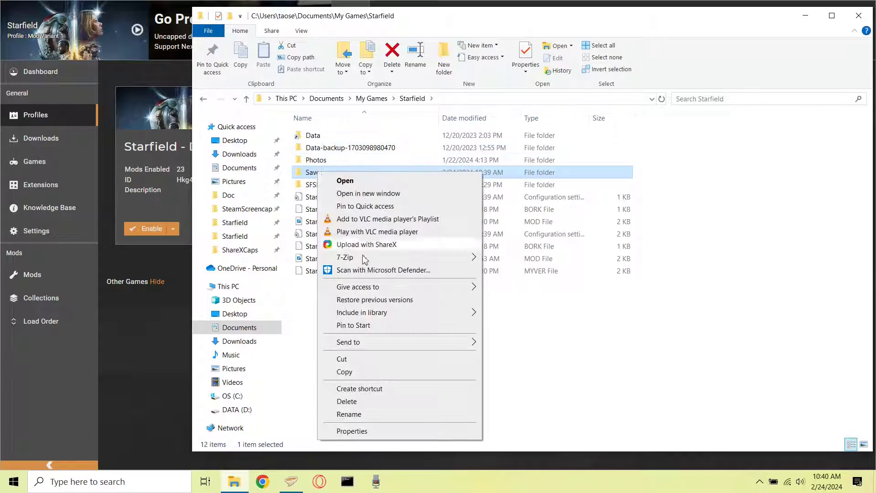
{"action": "left_click", "coordinate": [382, 432]}
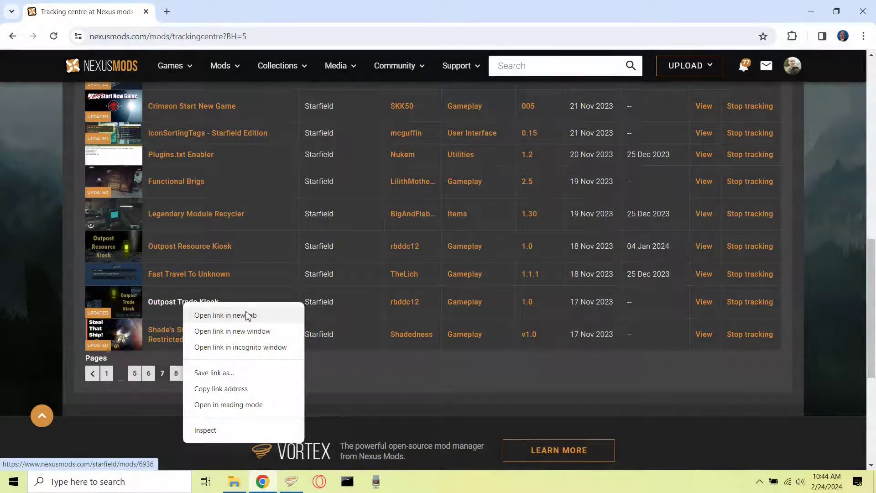
- Open the Outpost Trade Kiosk mod page from the Nexus Mods tracking centre and start its free slow download for Vortex
{"action": "left_click", "coordinate": [247, 315]}
{"action": "left_click", "coordinate": [225, 12]}
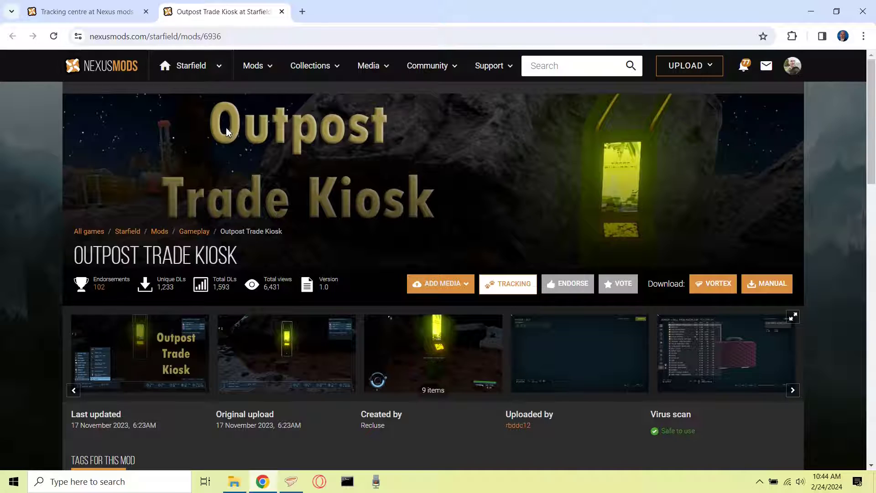
{"action": "scroll", "coordinate": [242, 241], "scroll_direction": "down", "scroll_amount": 6}
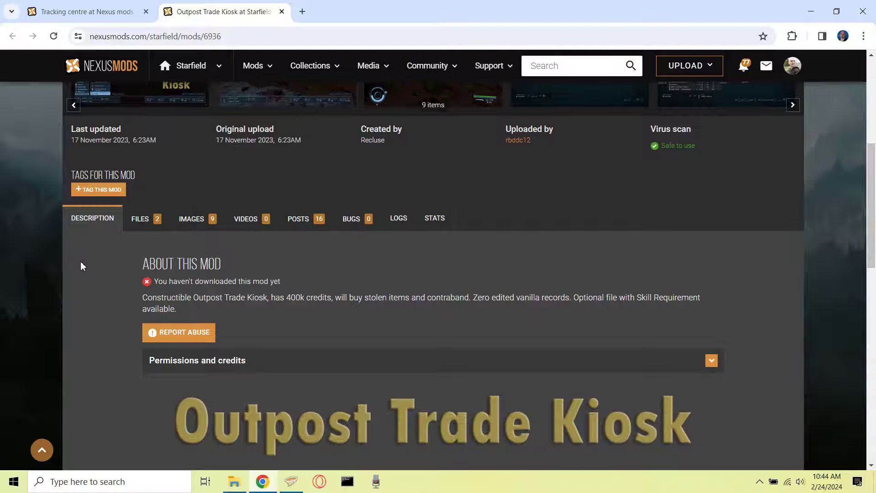
{"action": "scroll", "coordinate": [81, 262], "scroll_direction": "down", "scroll_amount": 6}
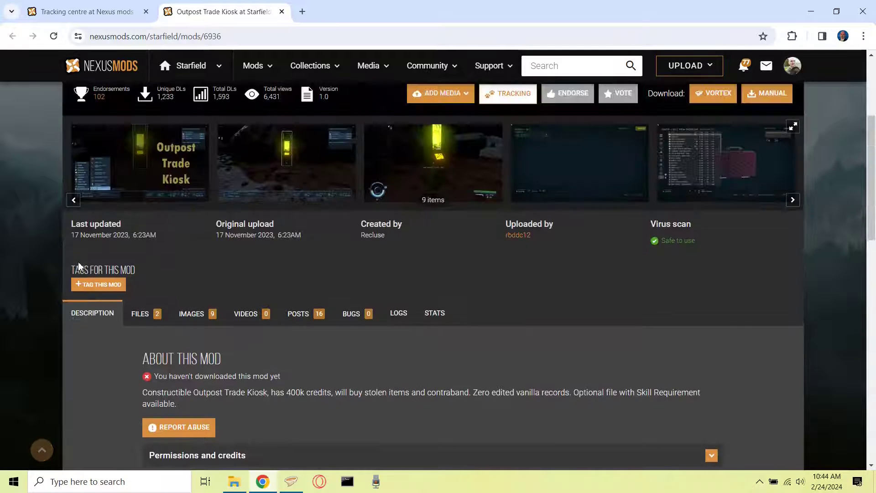
{"action": "scroll", "coordinate": [79, 266], "scroll_direction": "up", "scroll_amount": 5}
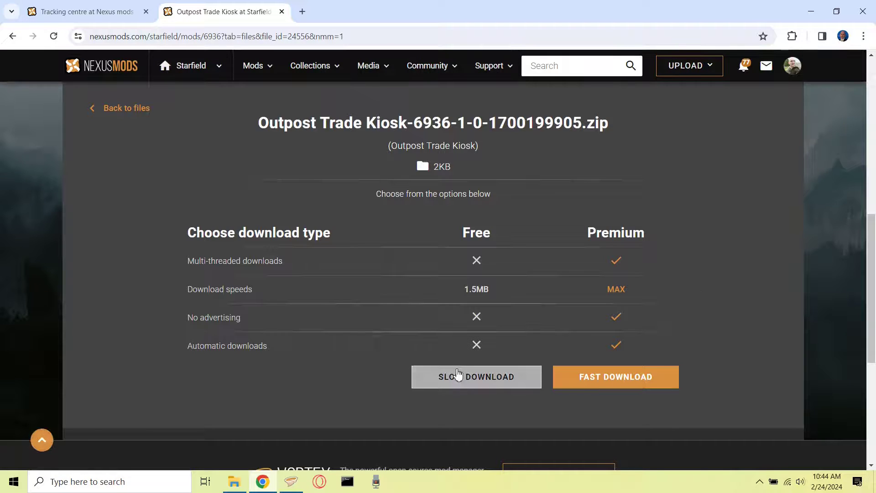
{"action": "left_click", "coordinate": [458, 375]}
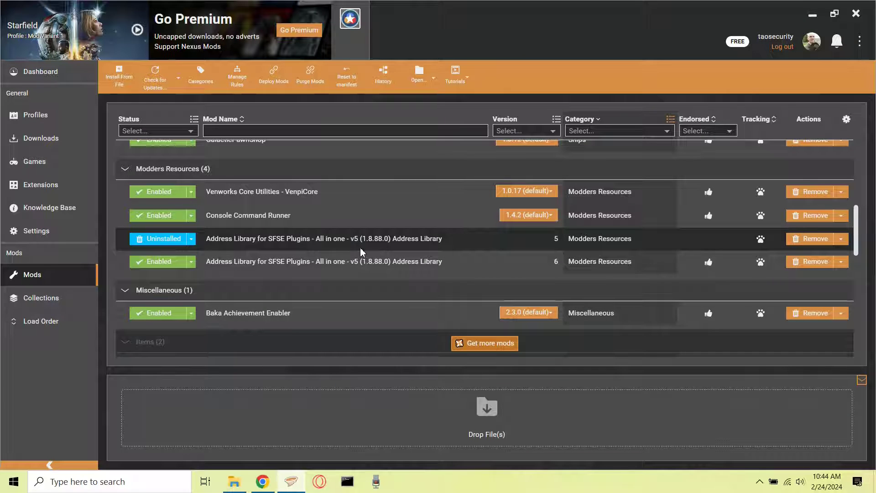
- Launch Starfield from Vortex with the Mod Variant 1 profile and build a Trade Authority Outpost Kiosk beside the bunks at the Vega II-c outpost
{"action": "scroll", "coordinate": [361, 251], "scroll_direction": "up", "scroll_amount": 5}
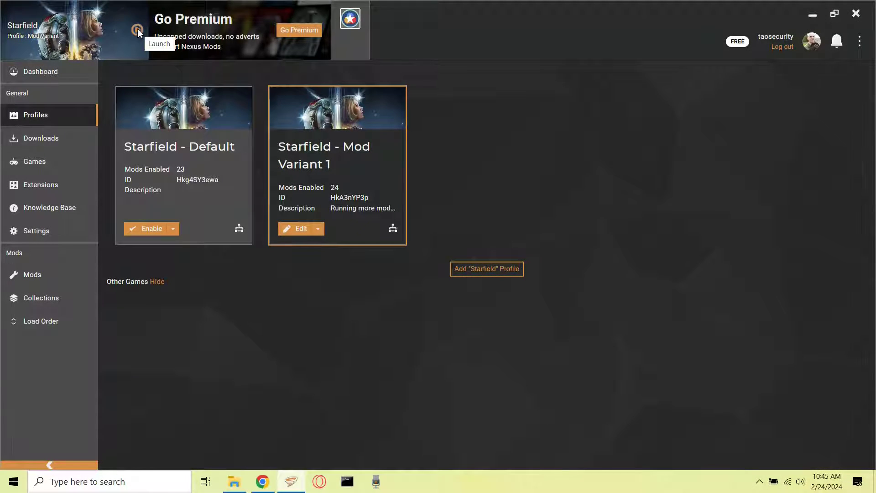
{"action": "left_click", "coordinate": [137, 31]}
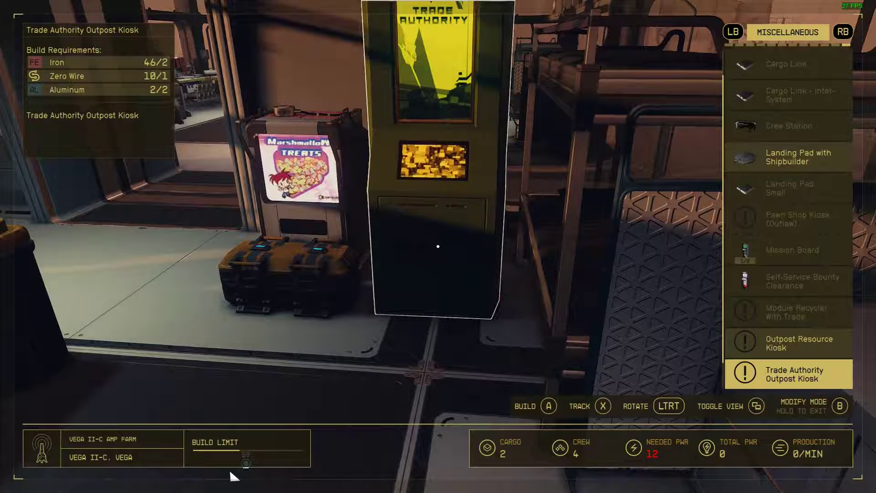
{"action": "key", "text": "w"}
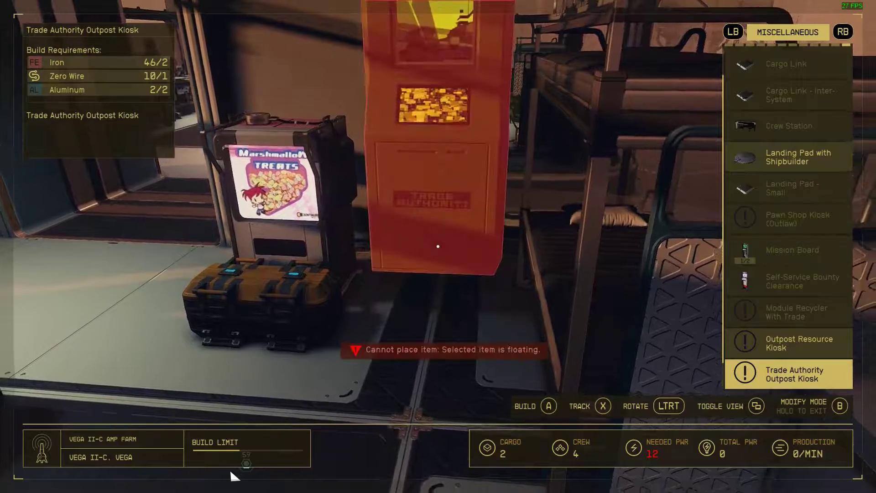
{"action": "key", "text": "e"}
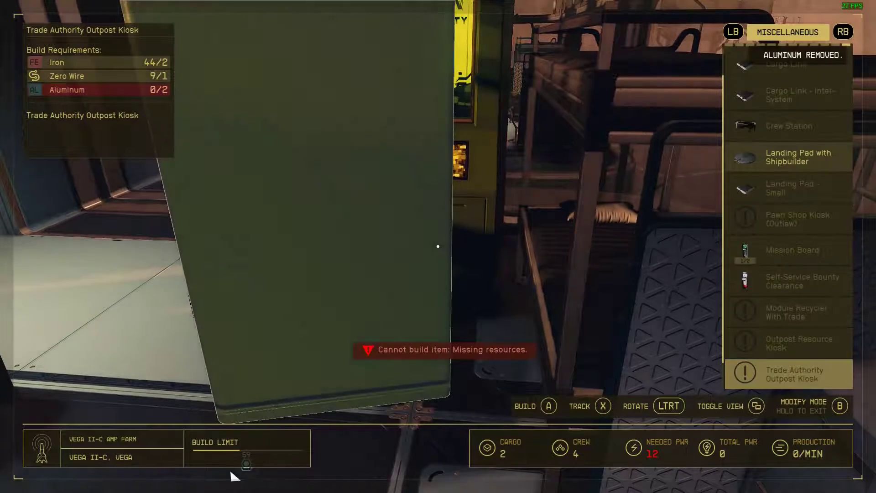
{"action": "key", "text": "Tab"}
{"action": "key", "text": "Tab"}
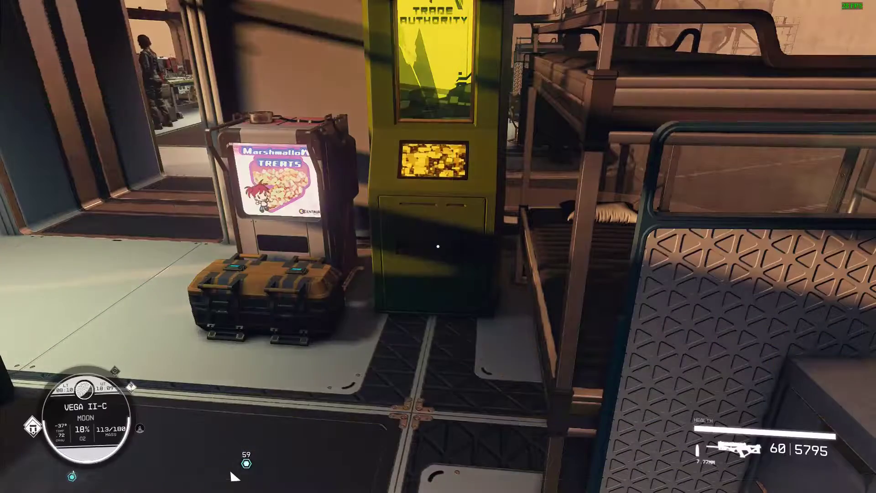
{"action": "key", "text": "w"}
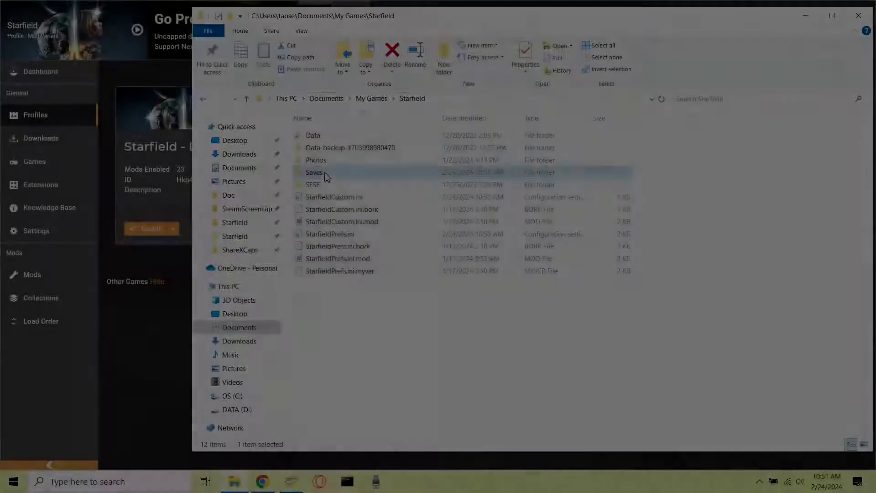
- Open Starfield's Saves folder in File Explorer to check for saves written after building the kiosk
{"action": "double_click", "coordinate": [314, 172]}
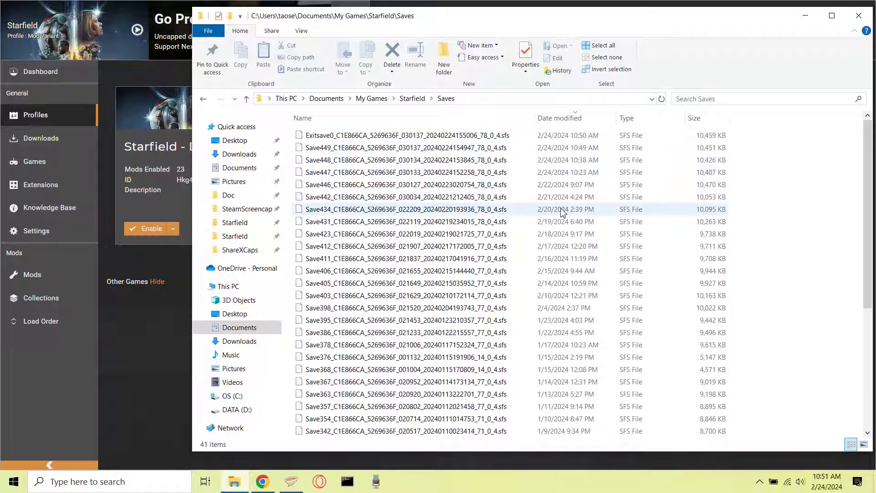
{"action": "left_click", "coordinate": [150, 323]}
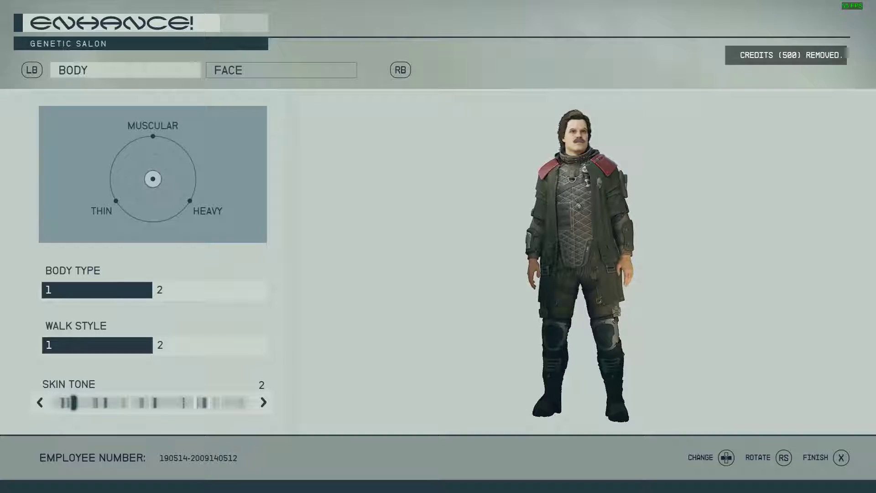
- Rename the character RicoMod at the Enhance! genetic salon and save the changes
{"action": "type", "text": "x"}
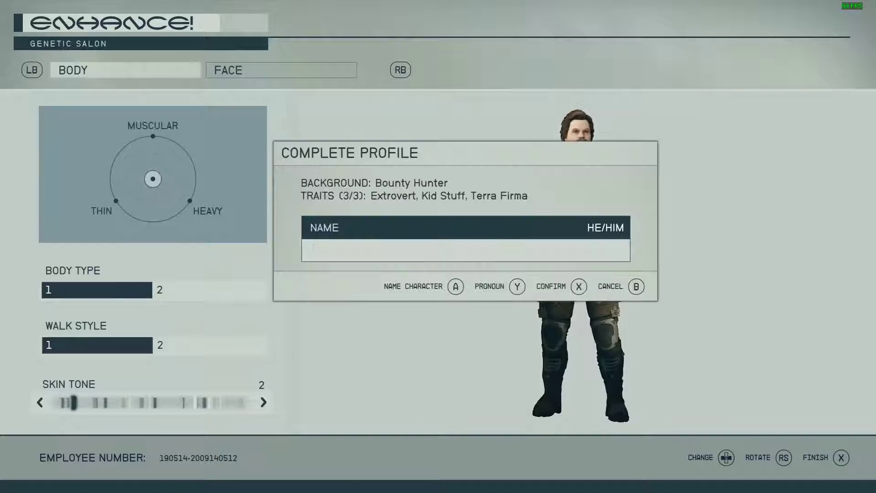
{"action": "type", "text": "RicoMod"}
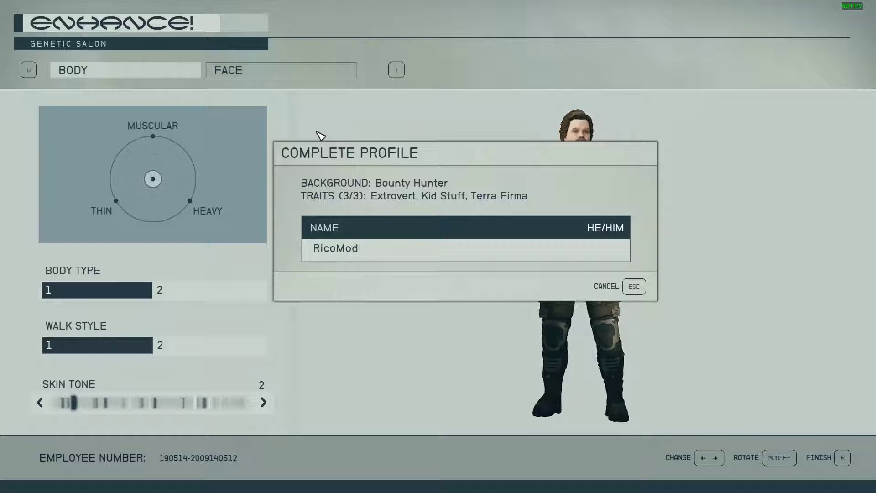
{"action": "key", "text": "Return"}
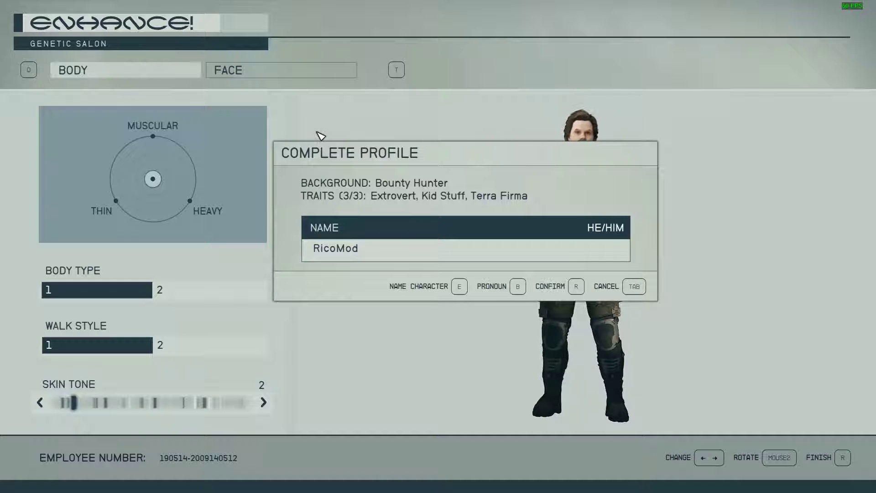
{"action": "key", "text": "r"}
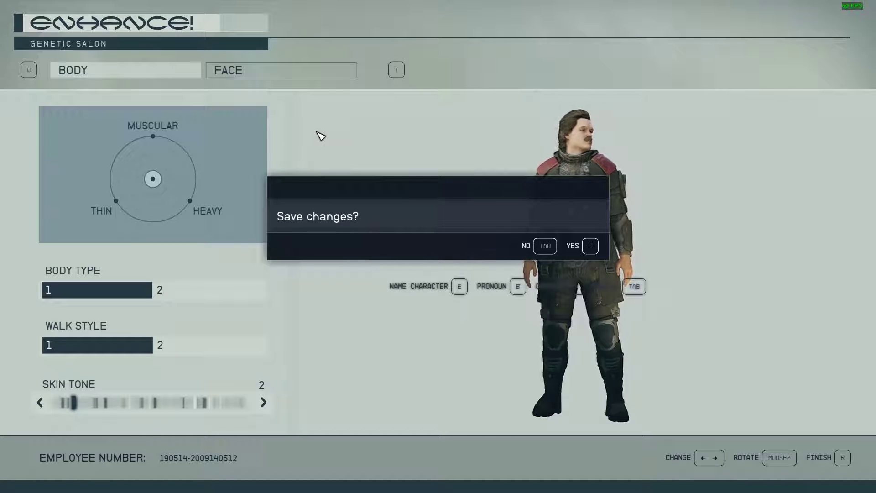
{"action": "key", "text": "e"}
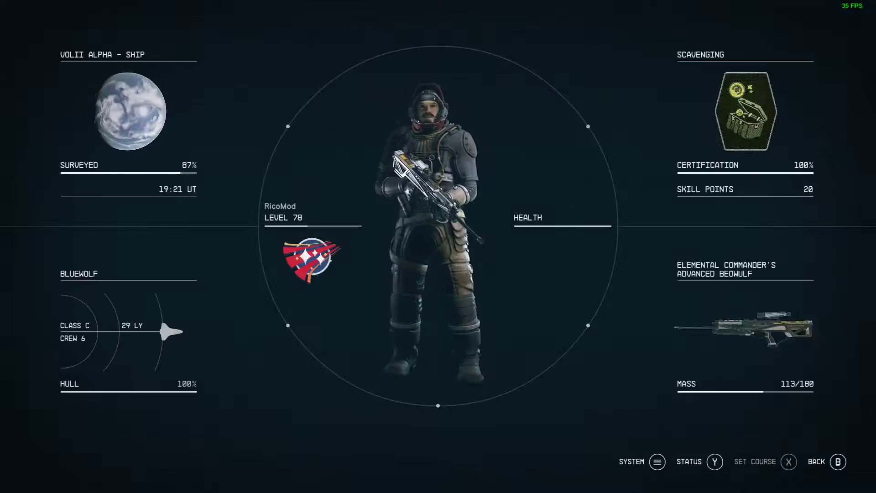
- Leave the RicoMod game and quit Starfield to the desktop
{"action": "key", "text": "Escape"}
{"action": "key", "text": "Down"}
{"action": "key", "text": "Return"}
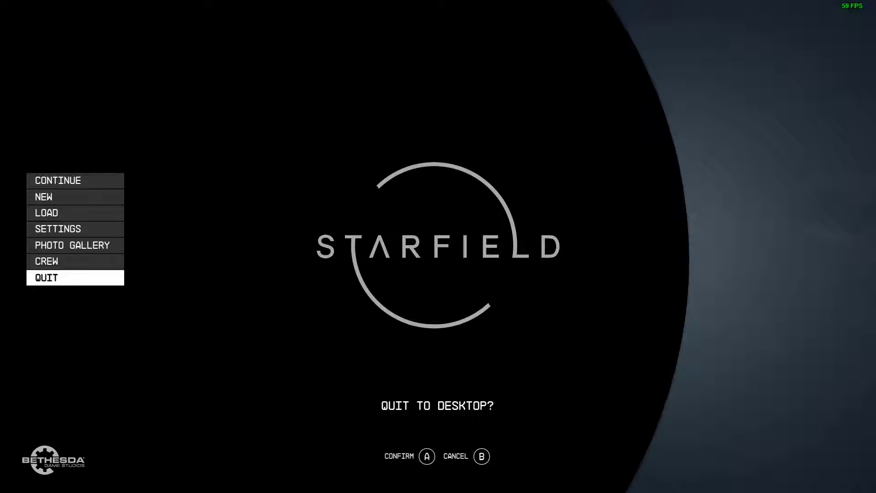
{"action": "key", "text": "Return"}
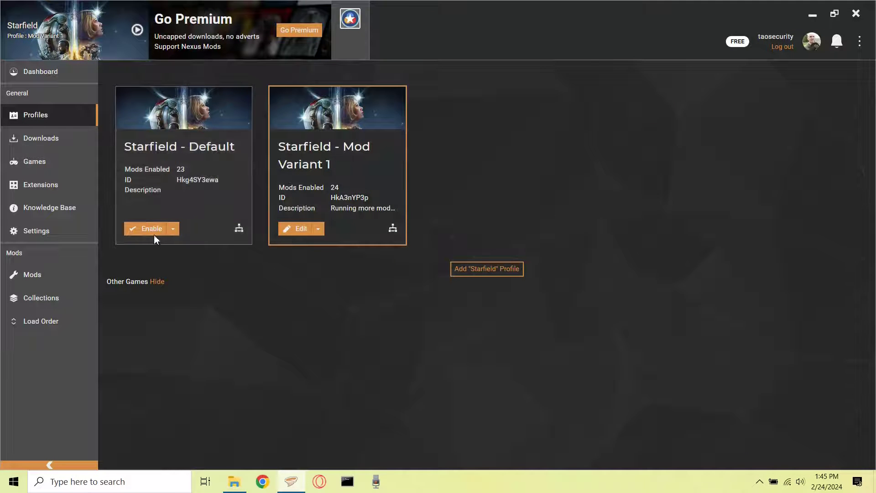
- Enable the Starfield - Default profile in Vortex and check which characters the game's load screen groups the saves under
{"action": "left_click", "coordinate": [154, 228]}
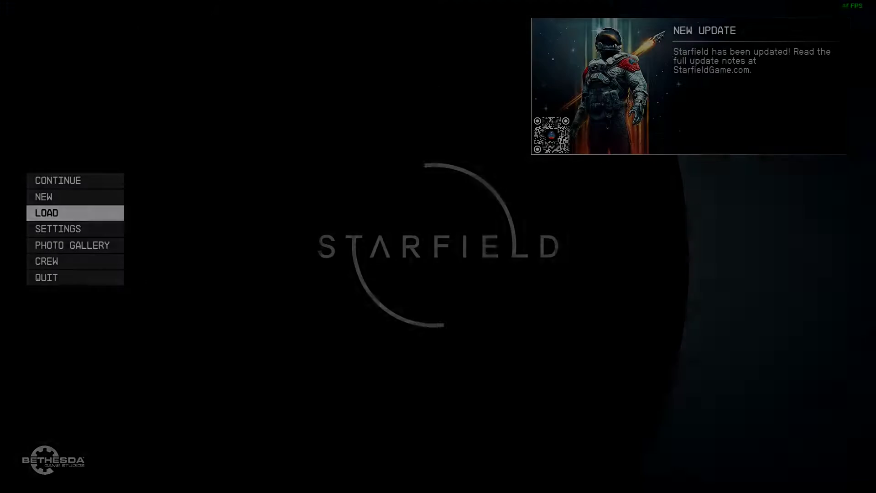
{"action": "key", "text": "Return"}
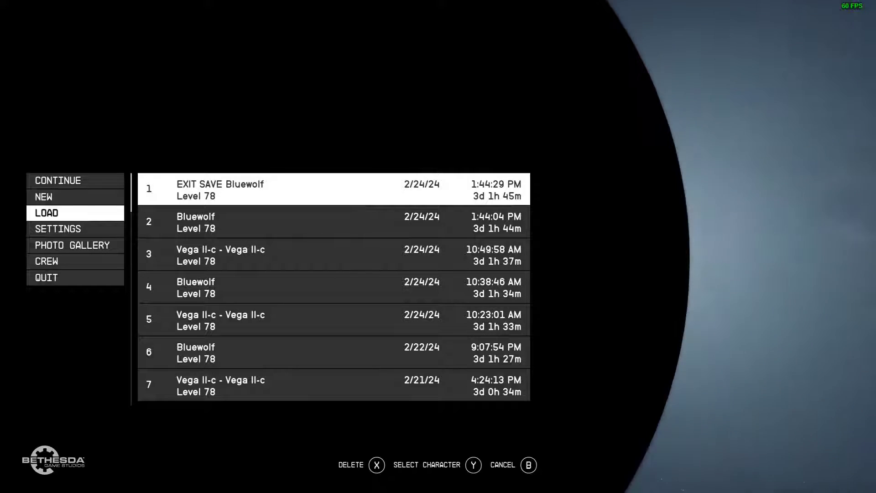
{"action": "key", "text": "y"}
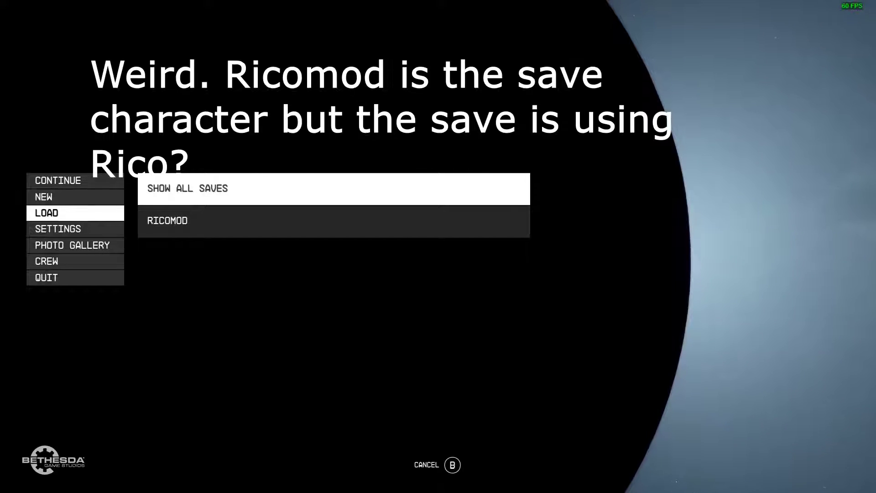
{"action": "key", "text": "Return"}
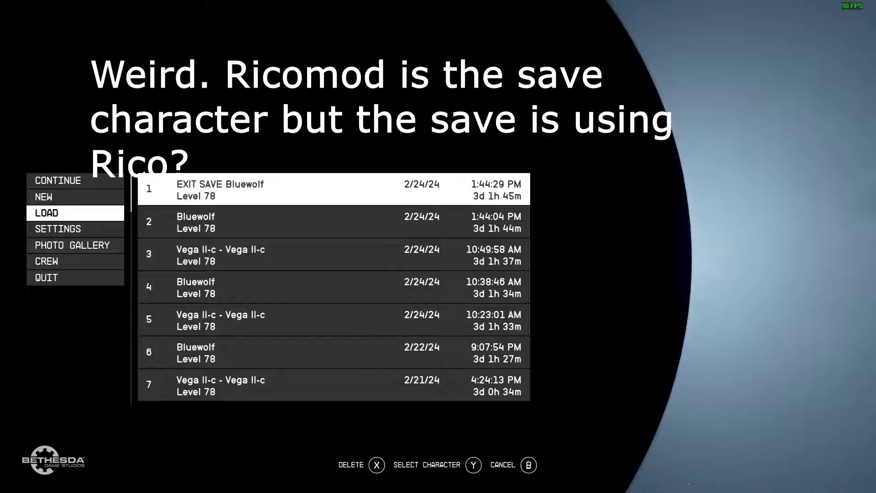
- Load the Bluewolf save from 2/24/24, 10:38:46 AM and check the character's name
{"action": "key", "text": "Down"}
{"action": "key", "text": "Down"}
{"action": "key", "text": "Down"}
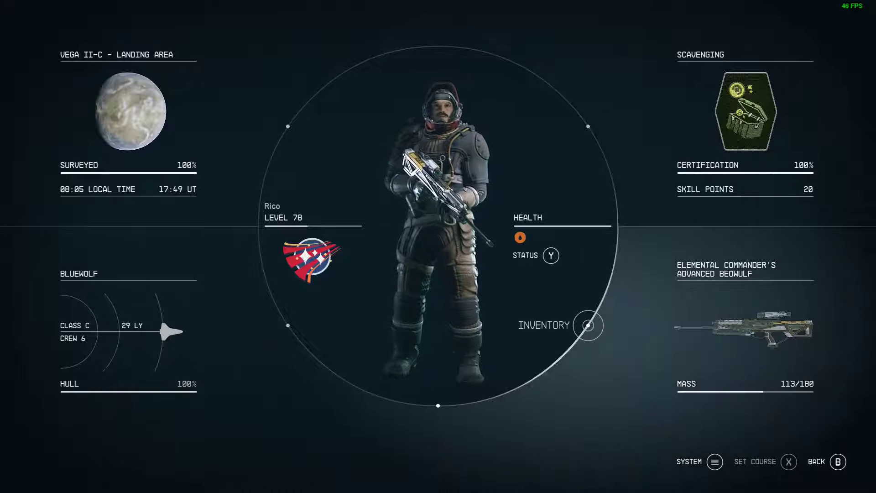
- Check which character the in-game save list groups the saves under, and close the list without saving
{"action": "key", "text": "Escape"}
{"action": "key", "text": "Down"}
{"action": "key", "text": "Return"}
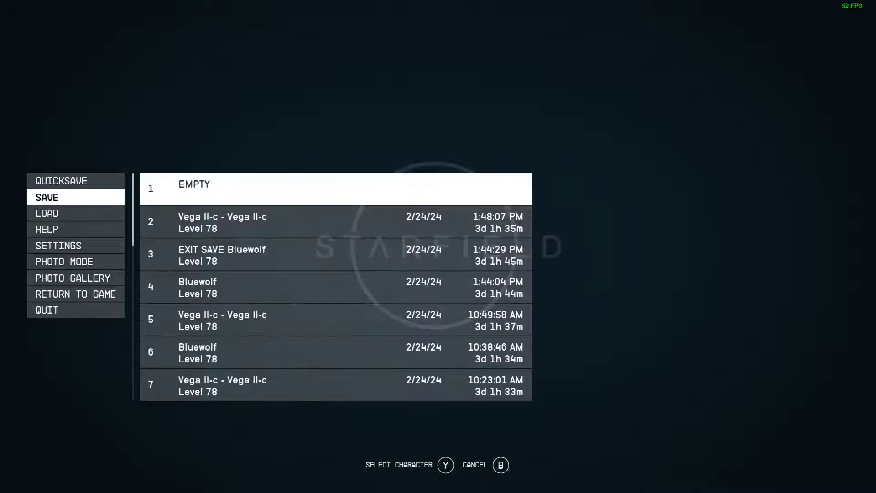
{"action": "key", "text": "y"}
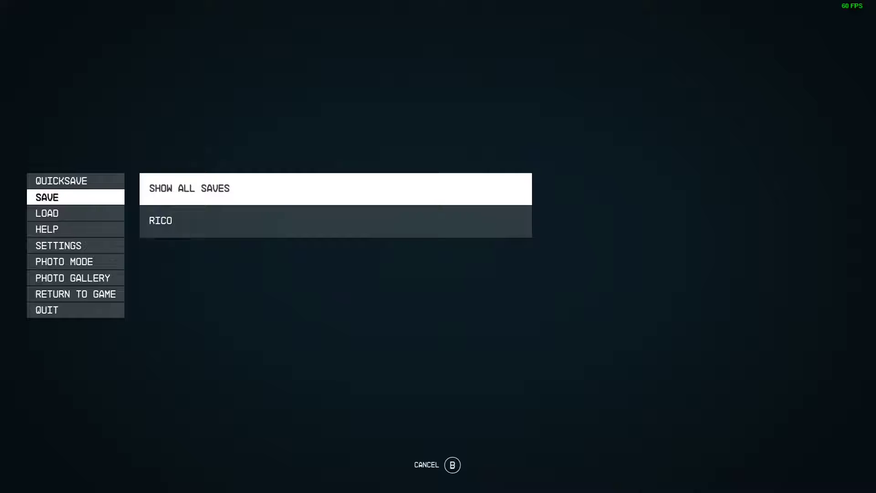
{"action": "key", "text": "Return"}
{"action": "key", "text": "Escape"}
- Quit the Default-profile game and return to Vortex
{"action": "key", "text": "Down"}
{"action": "key", "text": "Down"}
{"action": "key", "text": "Down"}
{"action": "key", "text": "Down"}
{"action": "key", "text": "Down"}
{"action": "key", "text": "Down"}
{"action": "key", "text": "Down"}
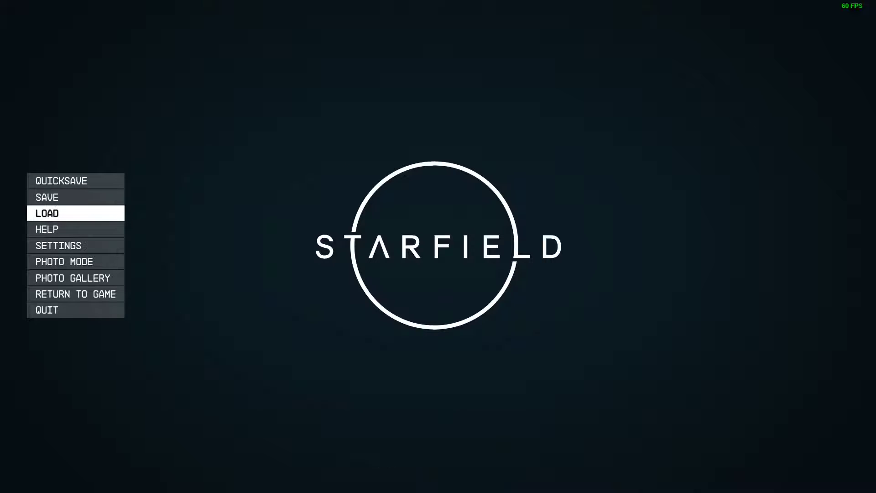
{"action": "key", "text": "Return"}
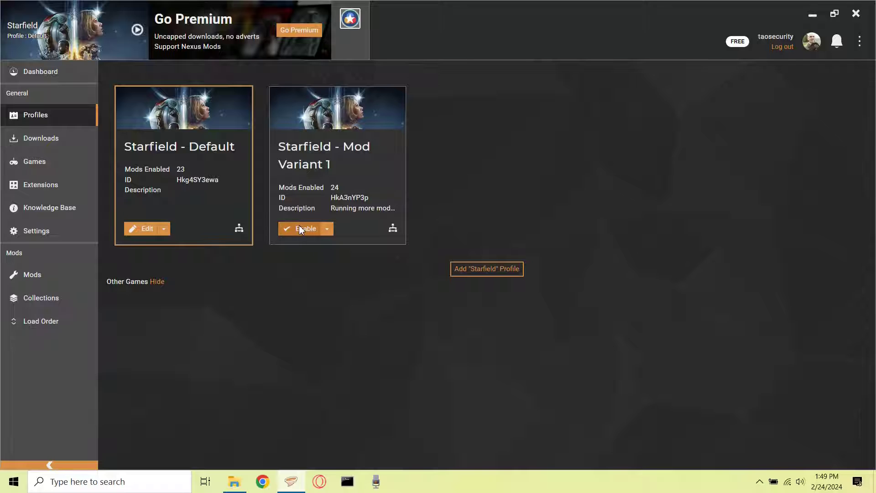
- Enable the Starfield - Mod Variant 1 profile in Vortex and launch the game
{"action": "left_click", "coordinate": [300, 229]}
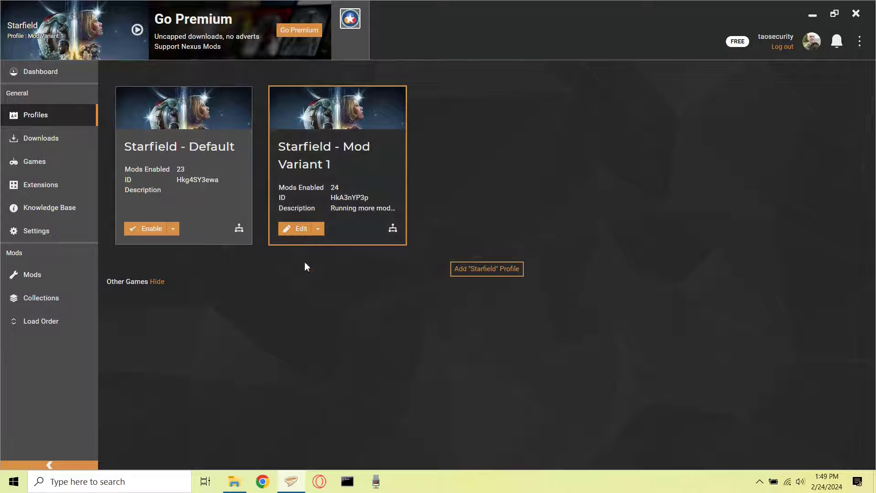
{"action": "left_click", "coordinate": [139, 32]}
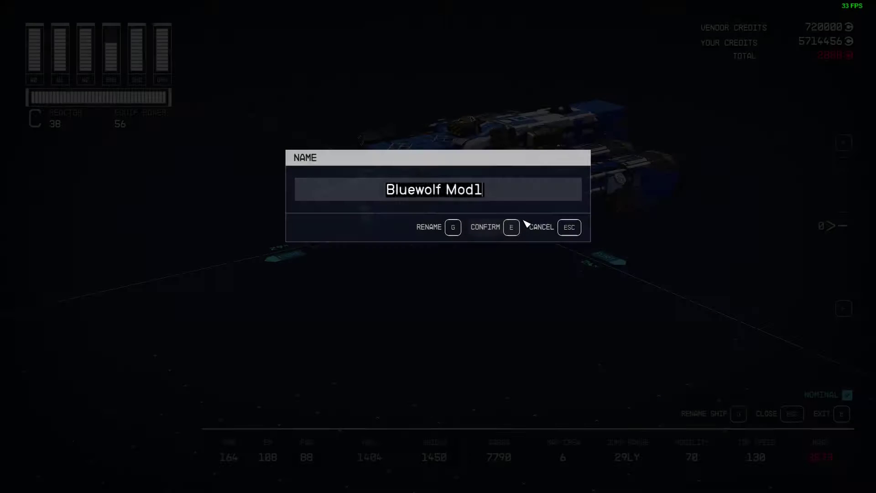
- Rename the ship Bluewolf Mod1 in the ship builder and close the flight check
{"action": "left_click", "coordinate": [510, 232]}
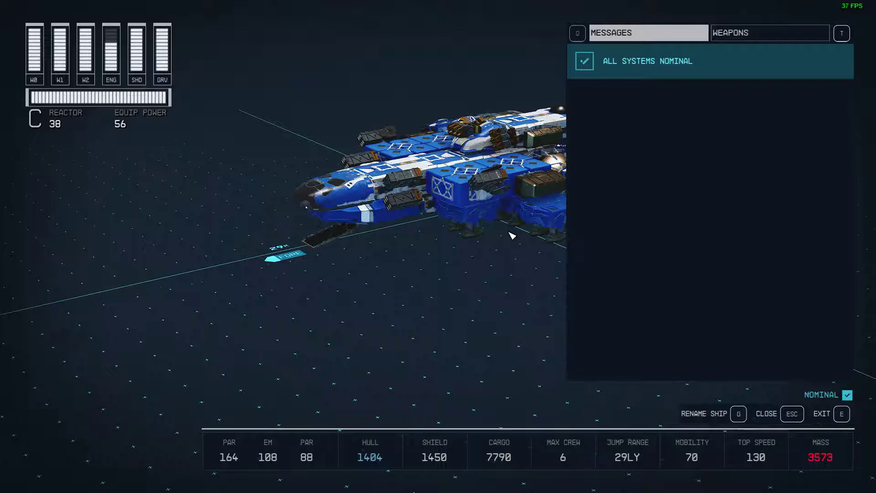
{"action": "key", "text": "Escape"}
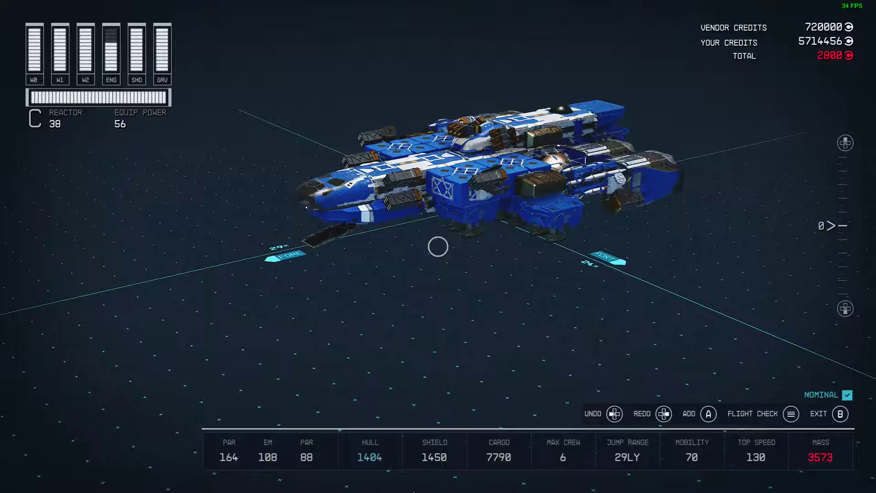
- Accept the ship modification without further changes and leave the ship builder and ship services
{"action": "key", "text": "Escape"}
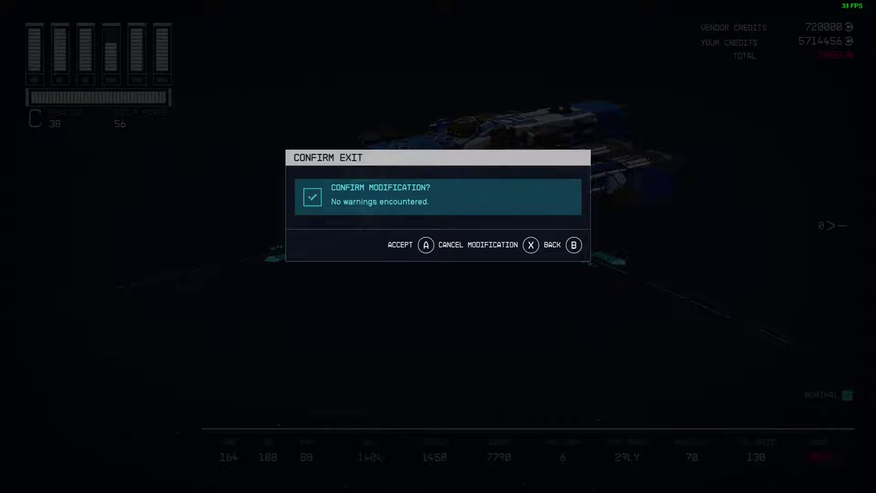
{"action": "key", "text": "Return"}
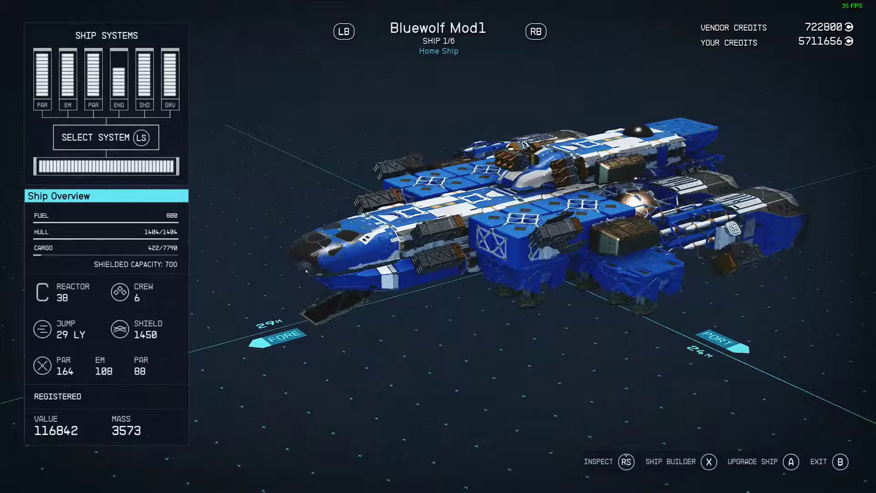
{"action": "key", "text": "Escape"}
{"action": "key", "text": "Escape"}
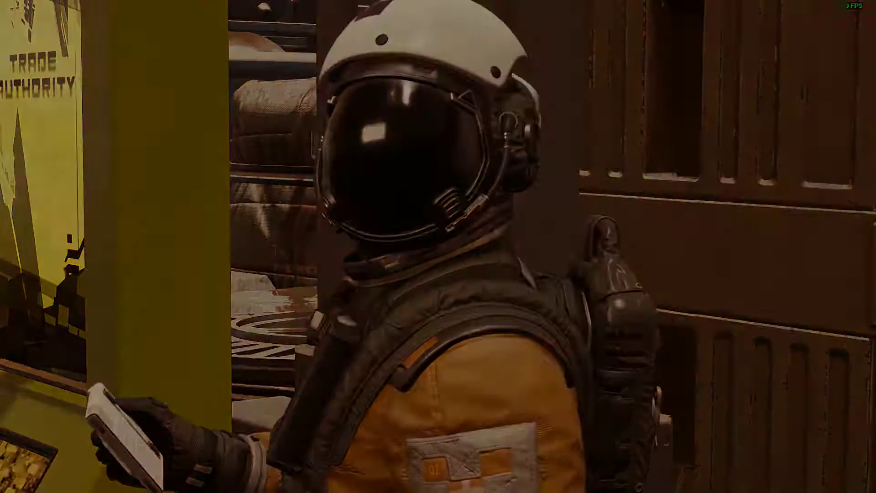
- Save the game in the empty save slot and quit to the main menu
{"action": "key", "text": "Return"}
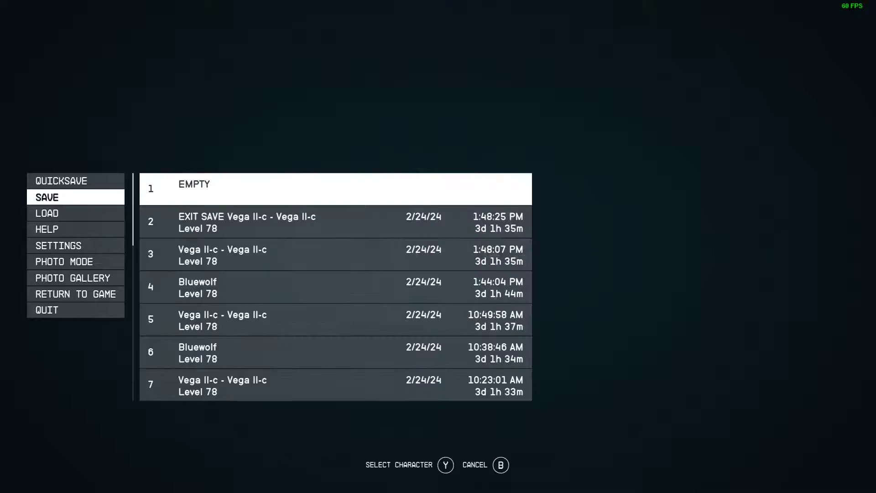
{"action": "key", "text": "Escape"}
{"action": "key", "text": "Down"}
{"action": "key", "text": "Down"}
{"action": "key", "text": "Down"}
{"action": "key", "text": "Down"}
{"action": "key", "text": "Down"}
{"action": "key", "text": "Down"}
{"action": "key", "text": "Down"}
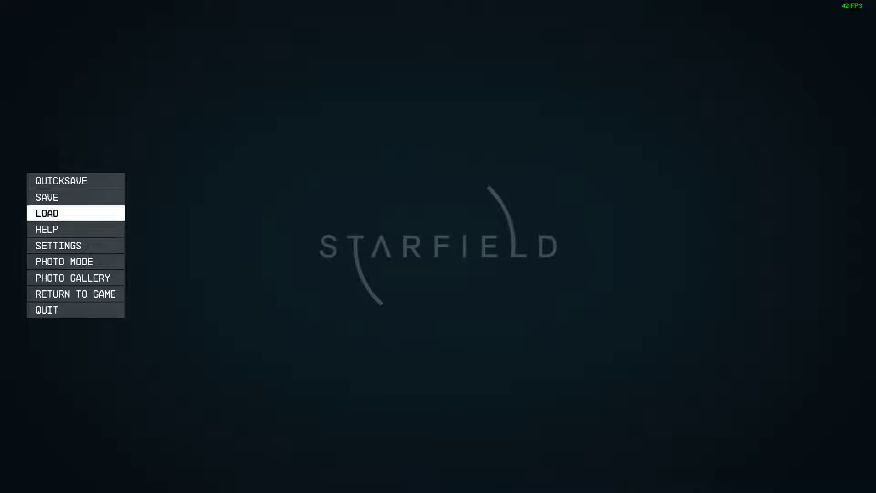
{"action": "key", "text": "Return"}
{"action": "key", "text": "Return"}
{"action": "key", "text": "Return"}
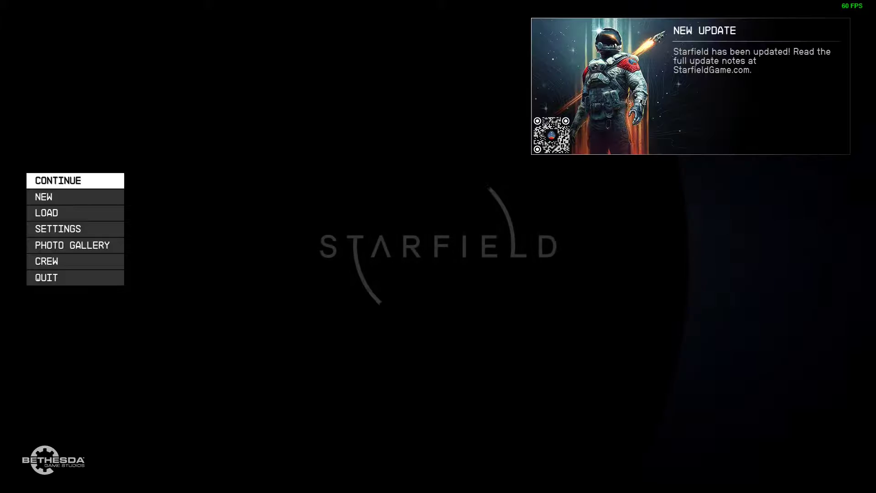
- Open the list of saved games and choose the regular Bluewolf Mod1 save, rather than the exit save, for loading
{"action": "key", "text": "Down"}
{"action": "key", "text": "Down"}
{"action": "key", "text": "Return"}
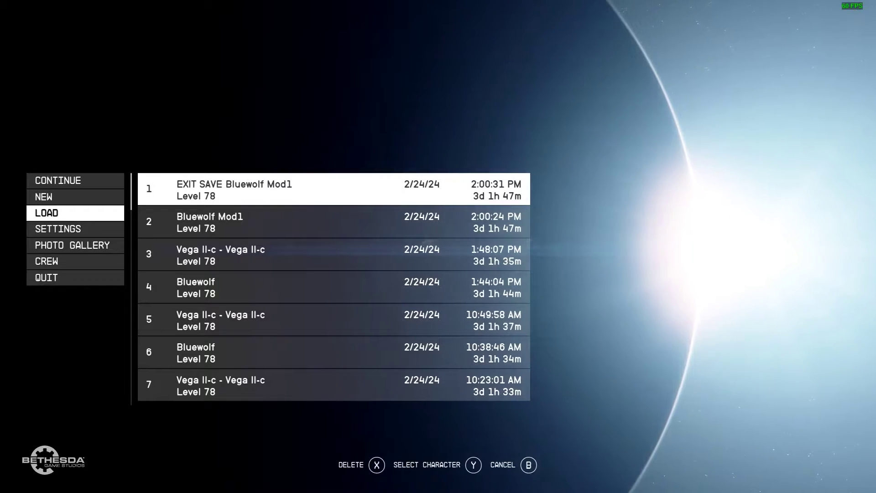
{"action": "key", "text": "Down"}
{"action": "key", "text": "Down"}
{"action": "key", "text": "Up"}
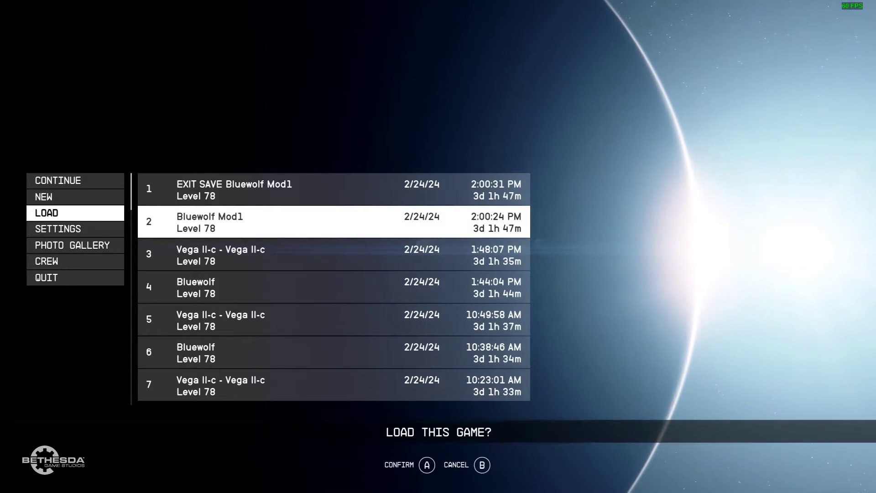